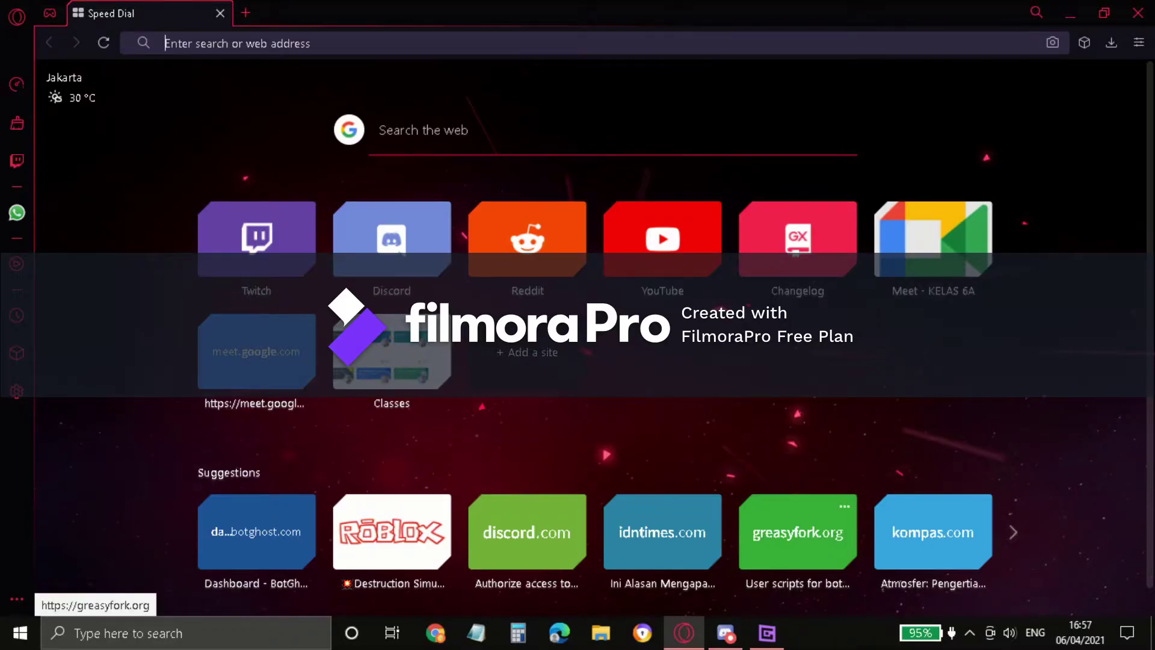
Search the web for "discord developer portal", open the portal's documentation result and go to the Applications page.
click(164, 43)
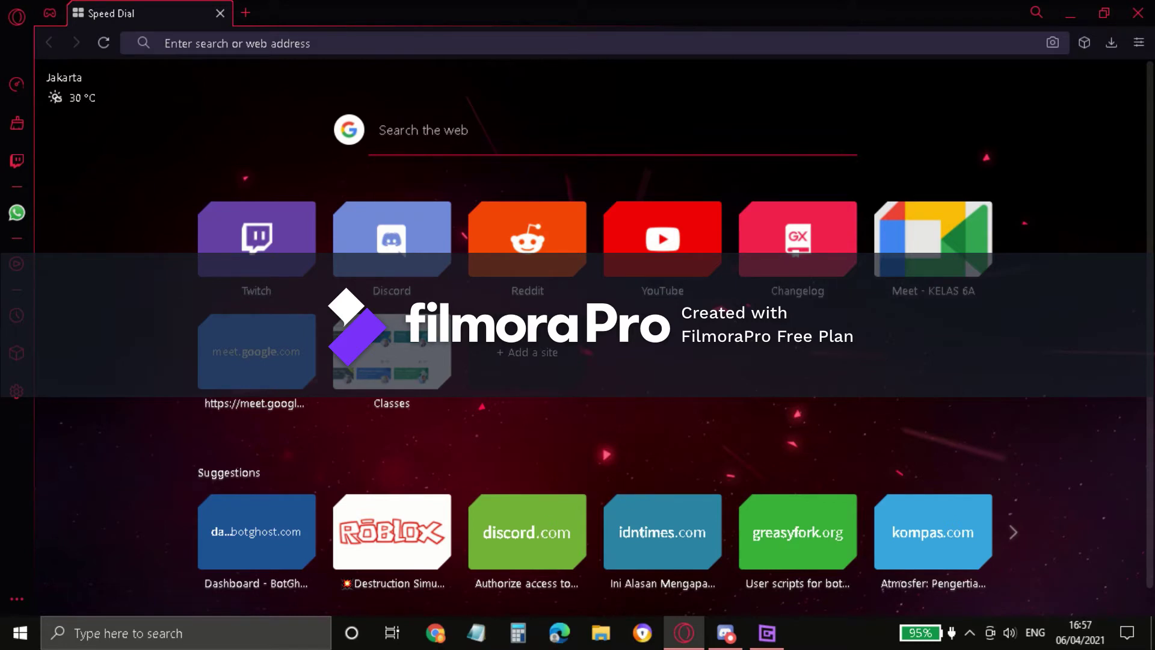
text(disc)
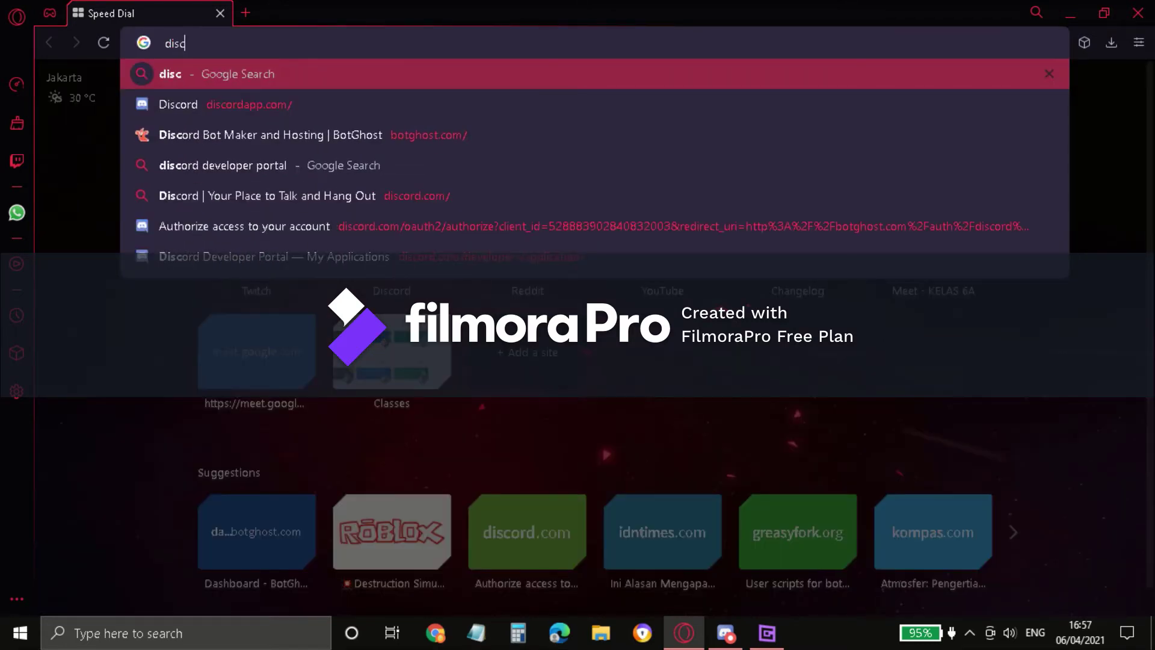
text(ord deve)
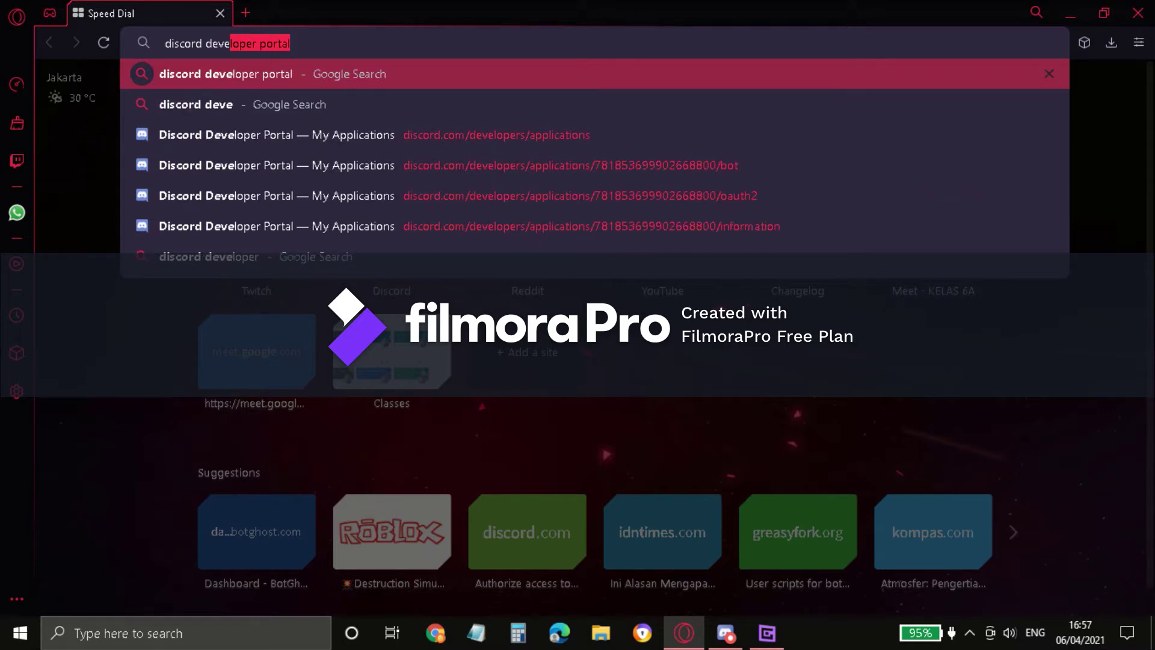
key(Return)
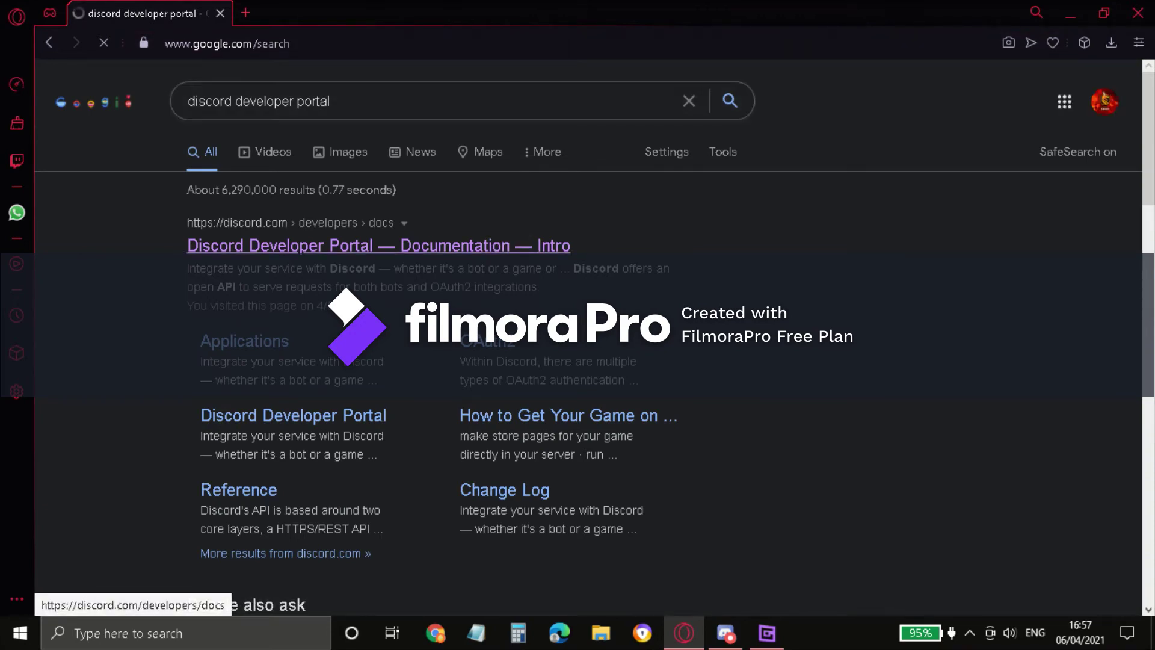
click(379, 246)
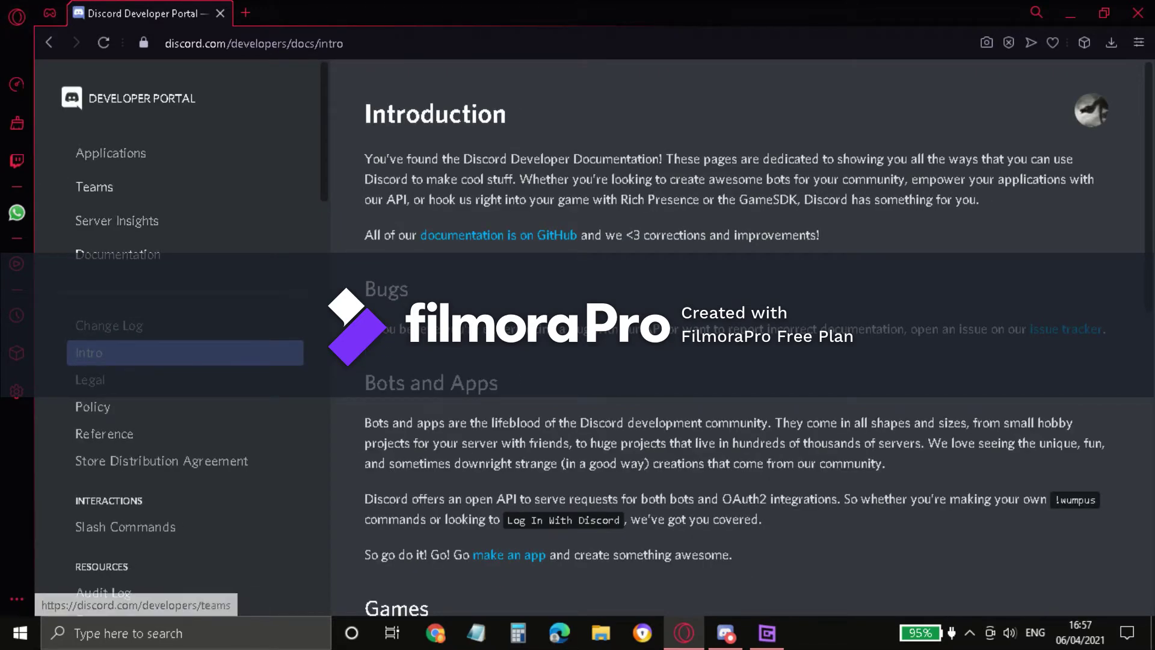
click(111, 153)
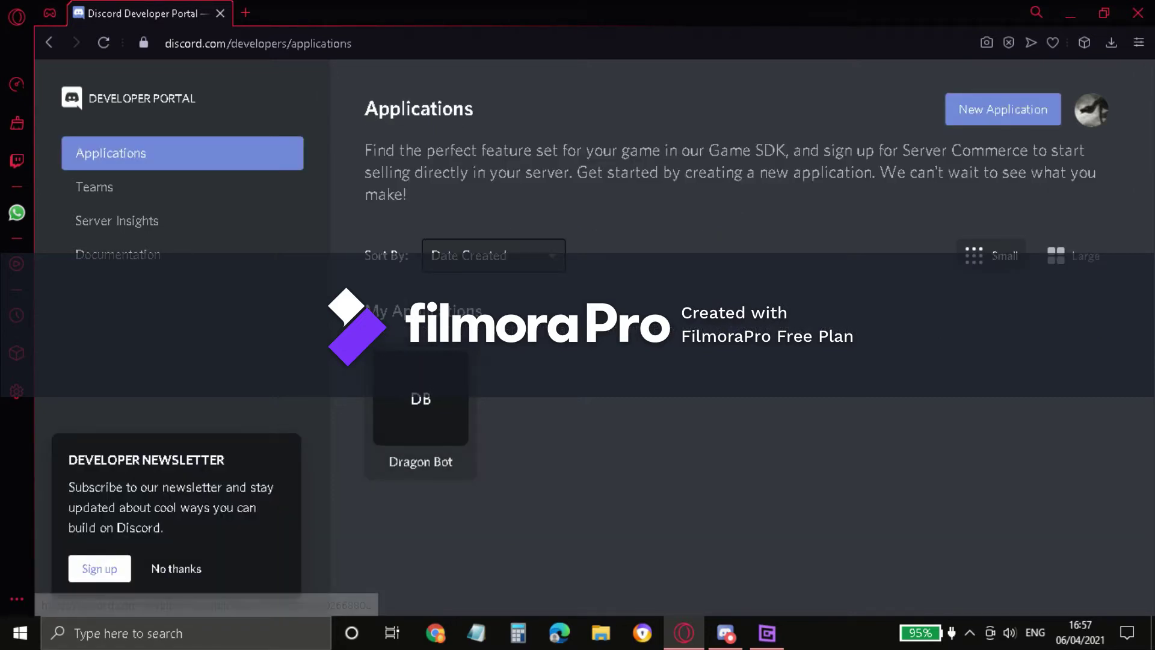
Create a new application named "Testing".
click(493, 255)
click(493, 255)
click(1002, 109)
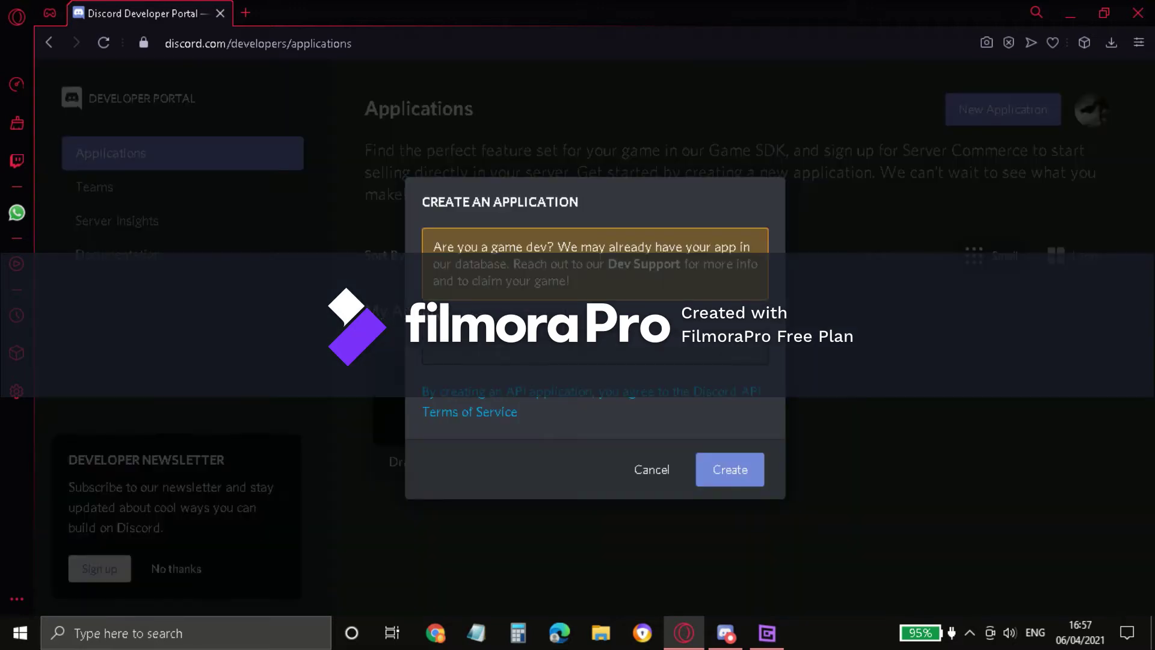
click(595, 348)
text(Testing)
key(Return)
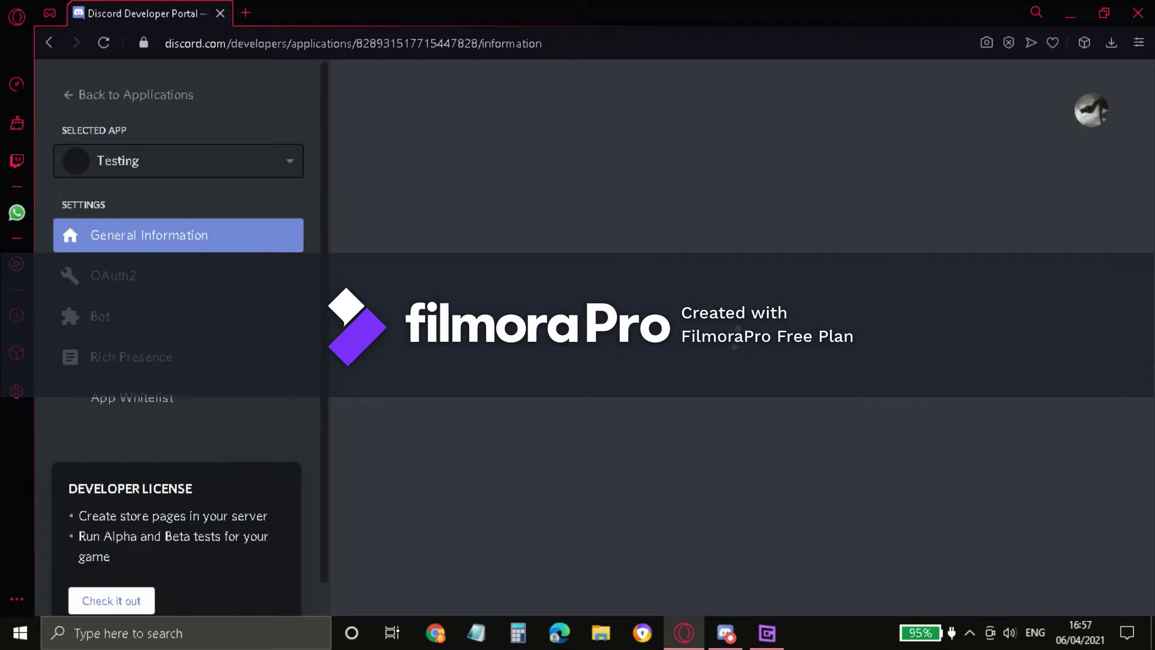
In the Testing application's OAuth2 URL generator, select the bot scope and the Administrator permission.
scroll(736, 337, down, 4)
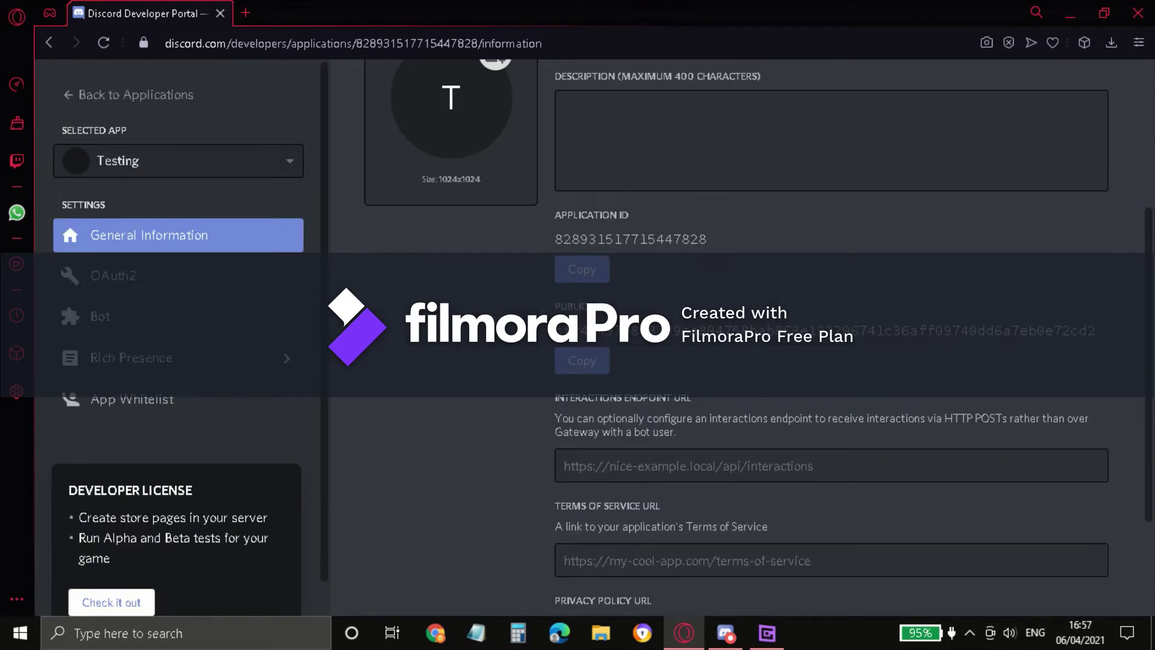
scroll(736, 337, down, 3)
scroll(737, 337, up, 8)
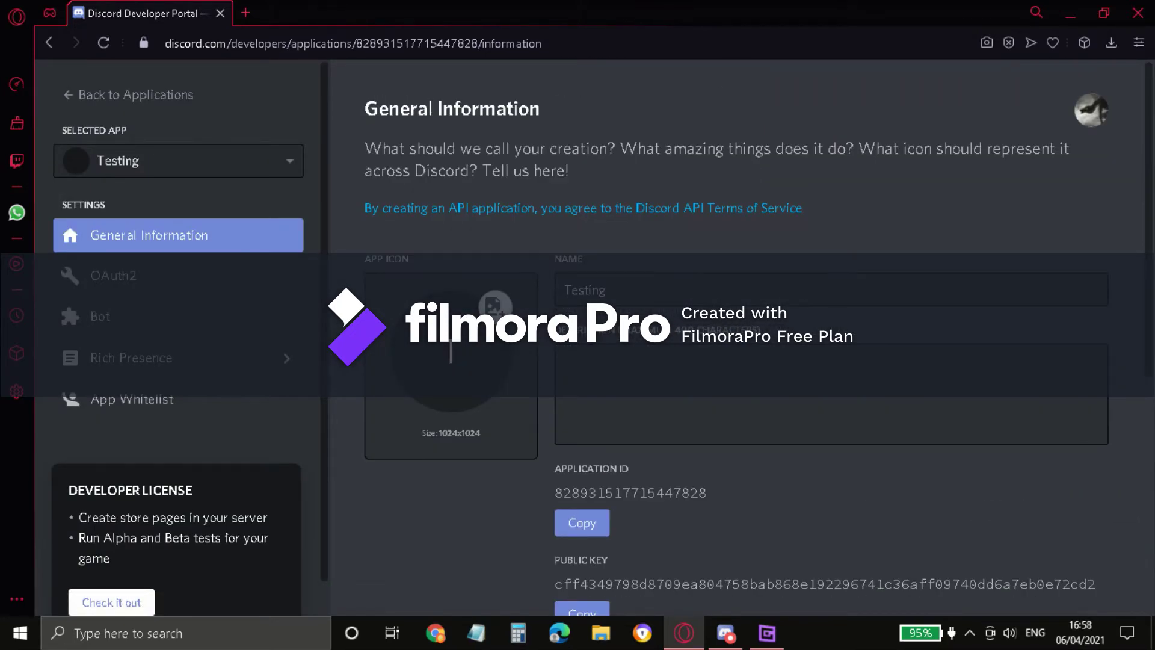
scroll(737, 337, down, 6)
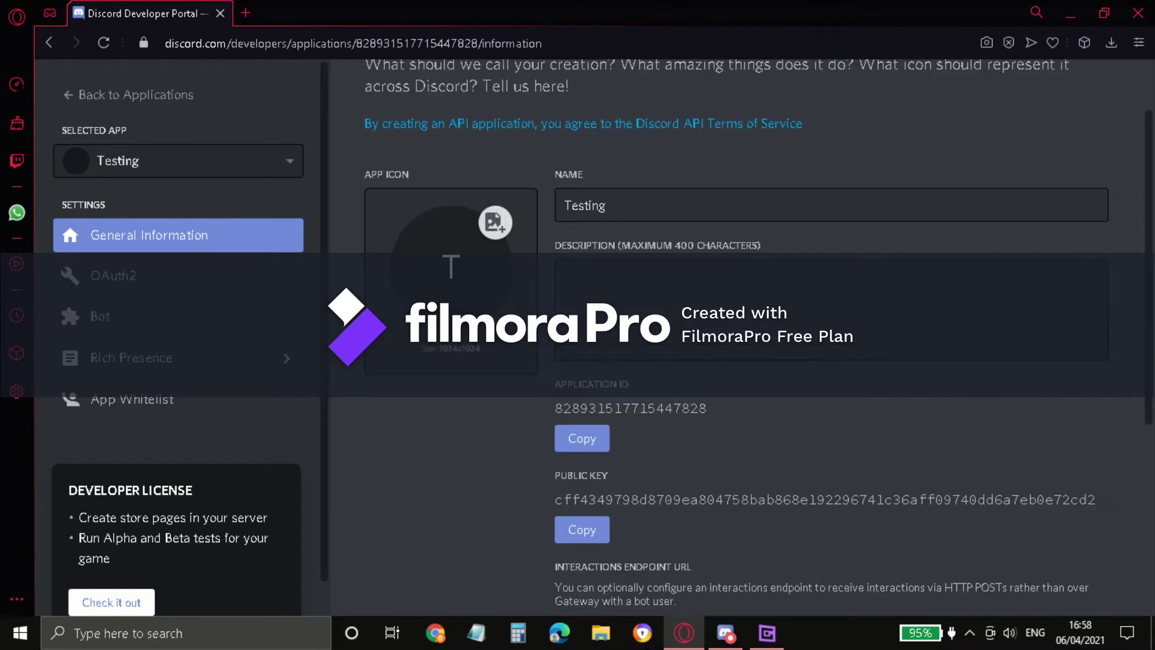
scroll(736, 337, up, 4)
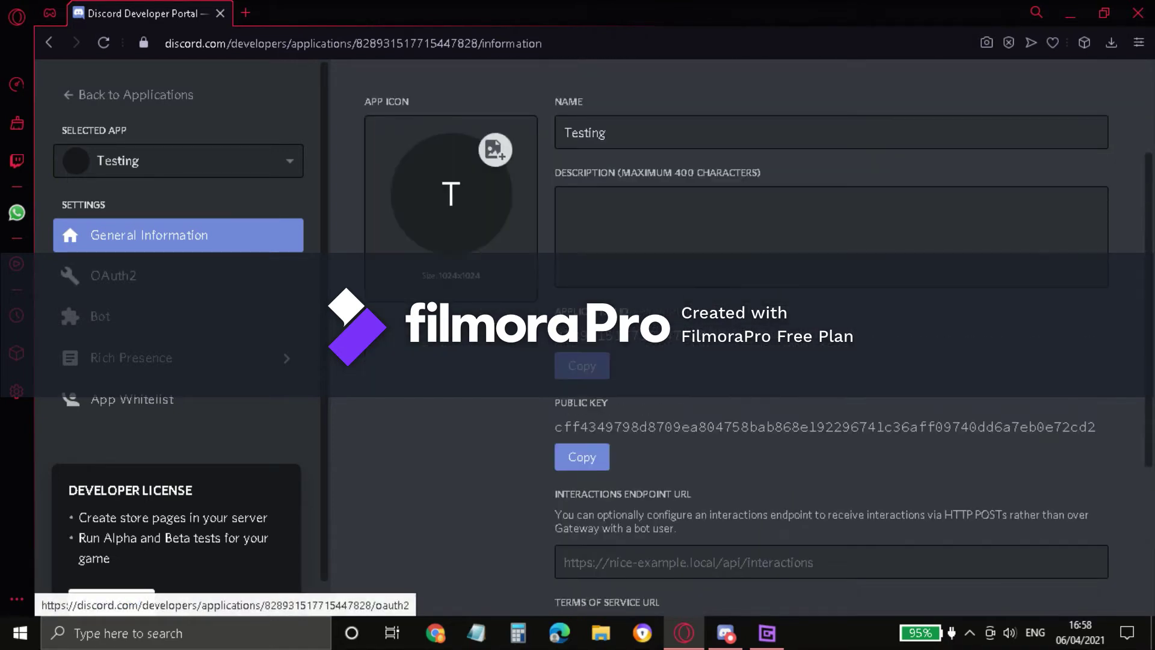
click(68, 274)
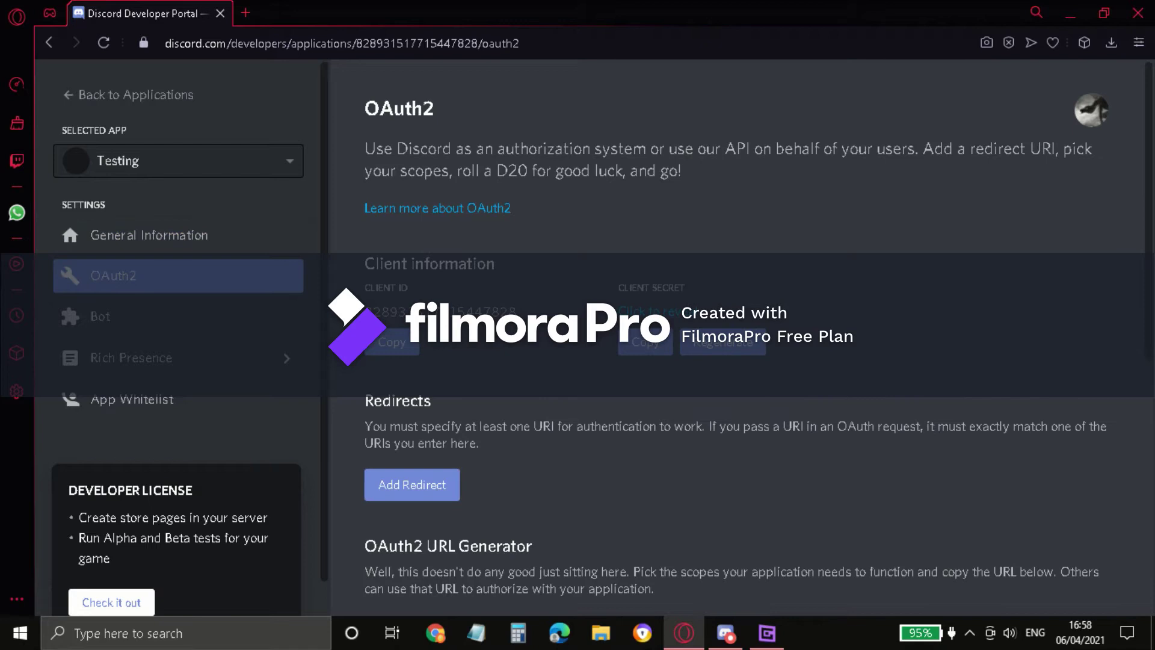
scroll(737, 337, down, 8)
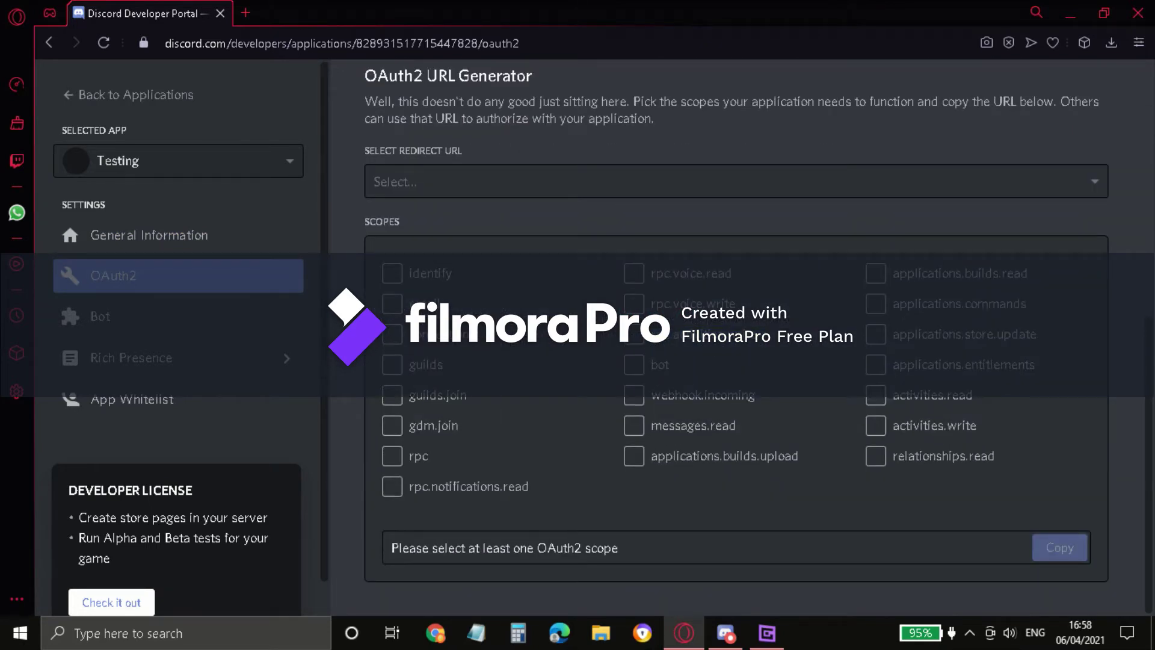
click(633, 363)
scroll(633, 363, down, 5)
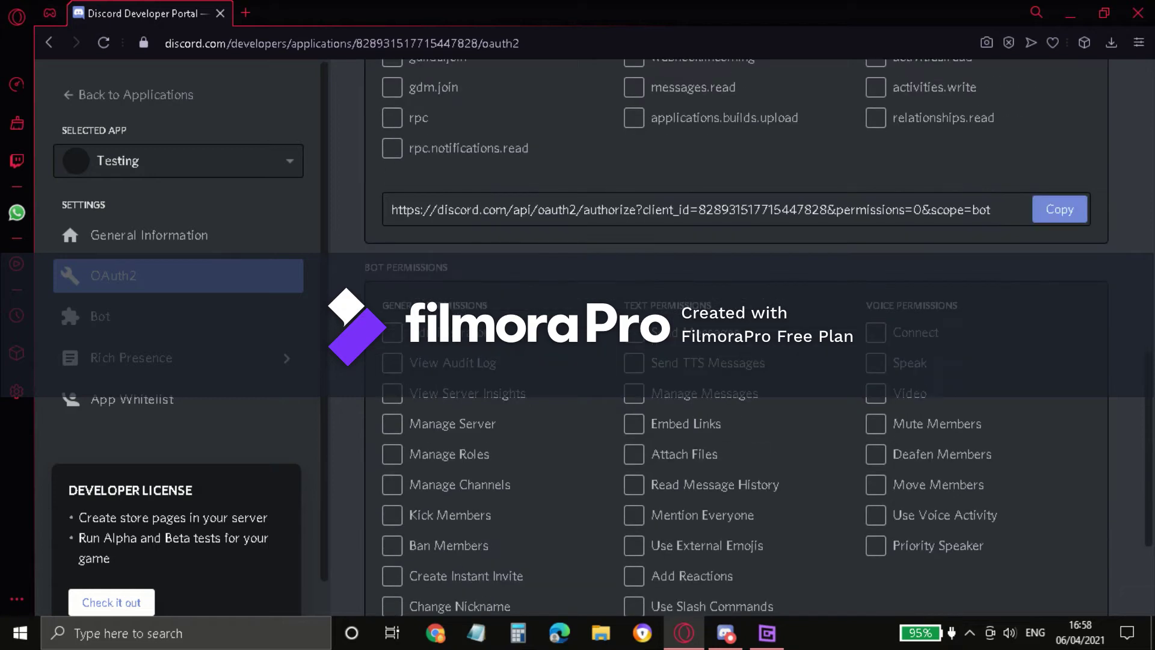
click(392, 332)
scroll(392, 332, down, 3)
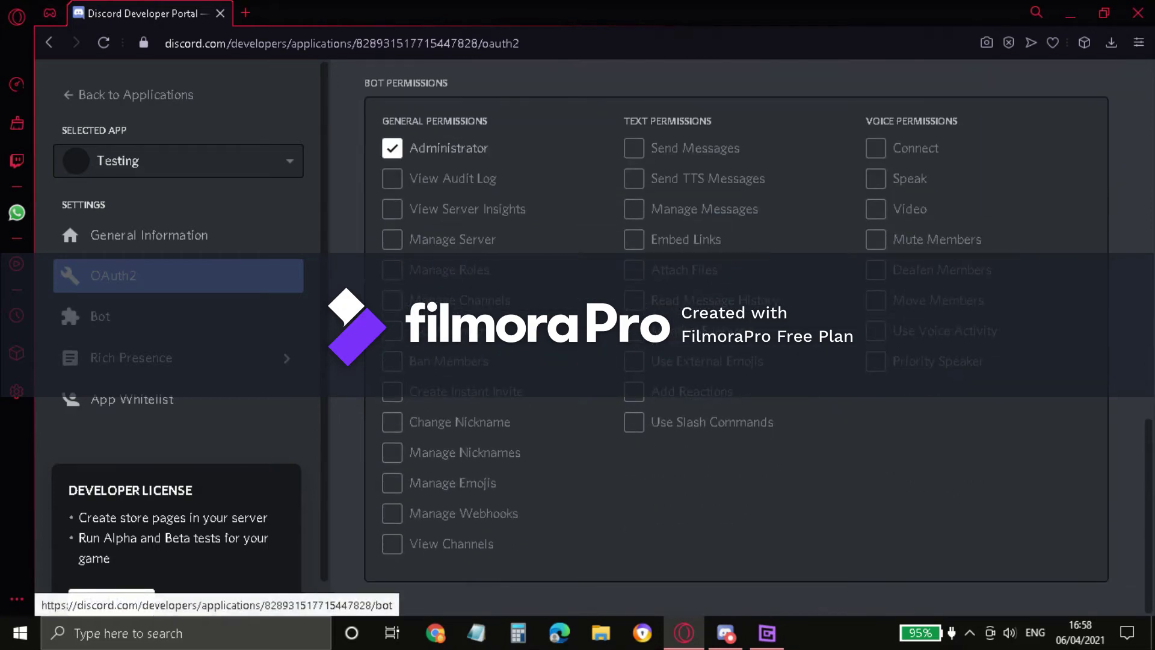
Try to add a bot user to the Testing application.
click(70, 317)
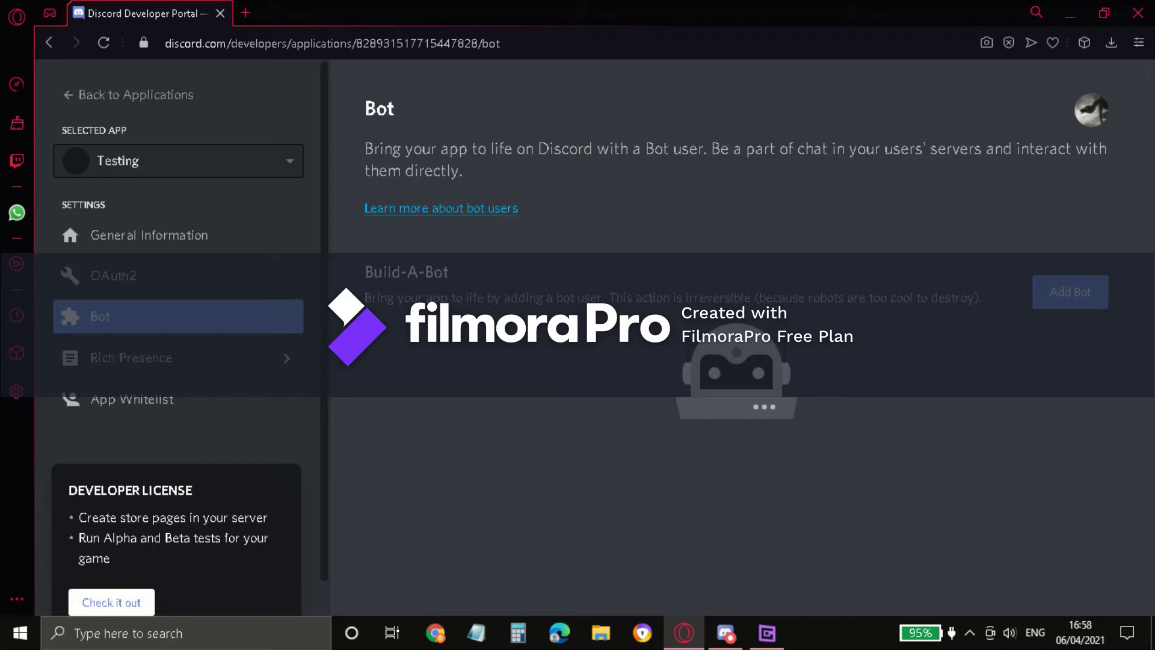
click(1070, 291)
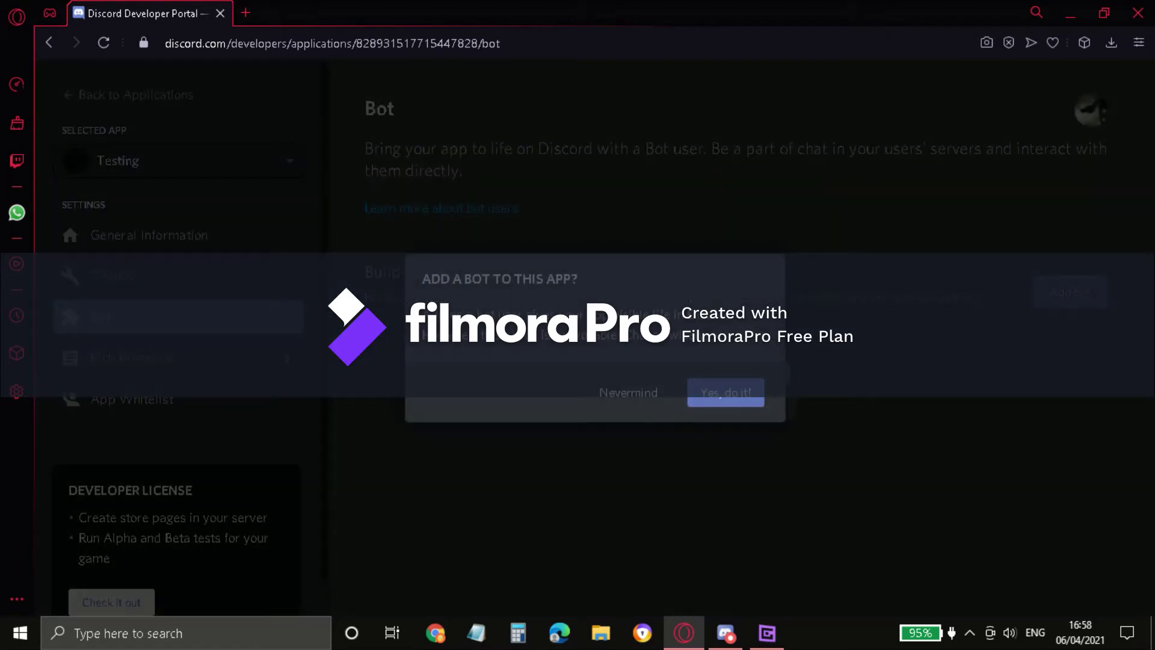
click(725, 392)
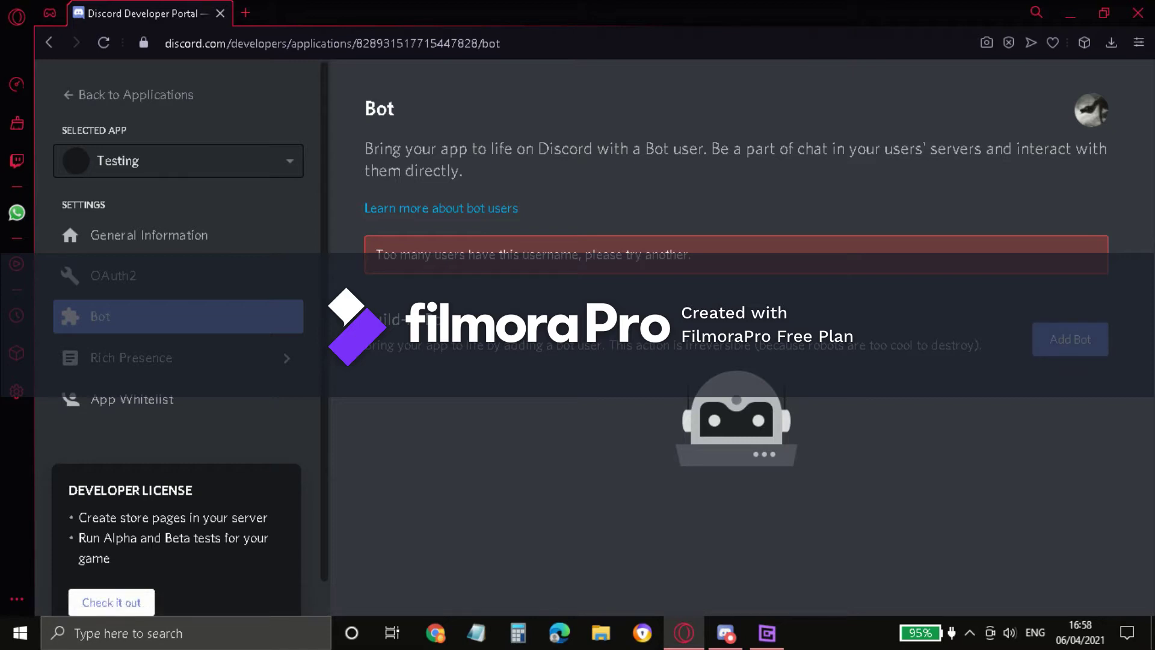
click(149, 235)
scroll(737, 337, down, 1)
scroll(737, 336, down, 1)
scroll(737, 337, up, 2)
click(50, 42)
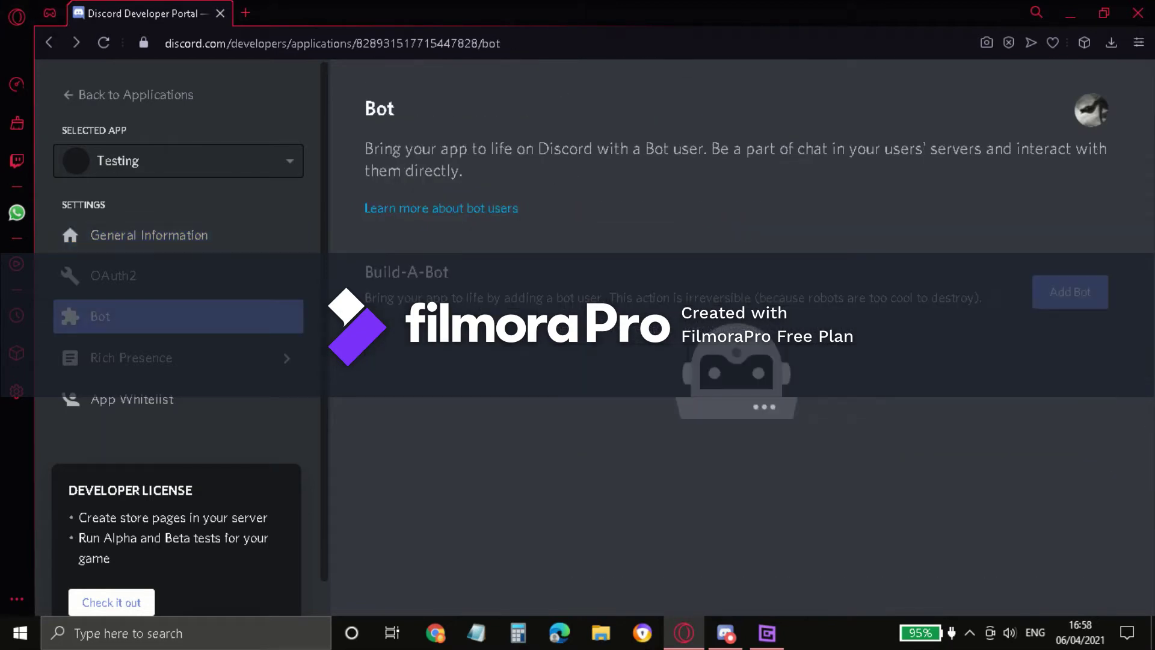
Return to the applications list and open the Bot settings of the Dragon Bot application.
key(alt+Left)
key(alt+Left)
key(alt+Left)
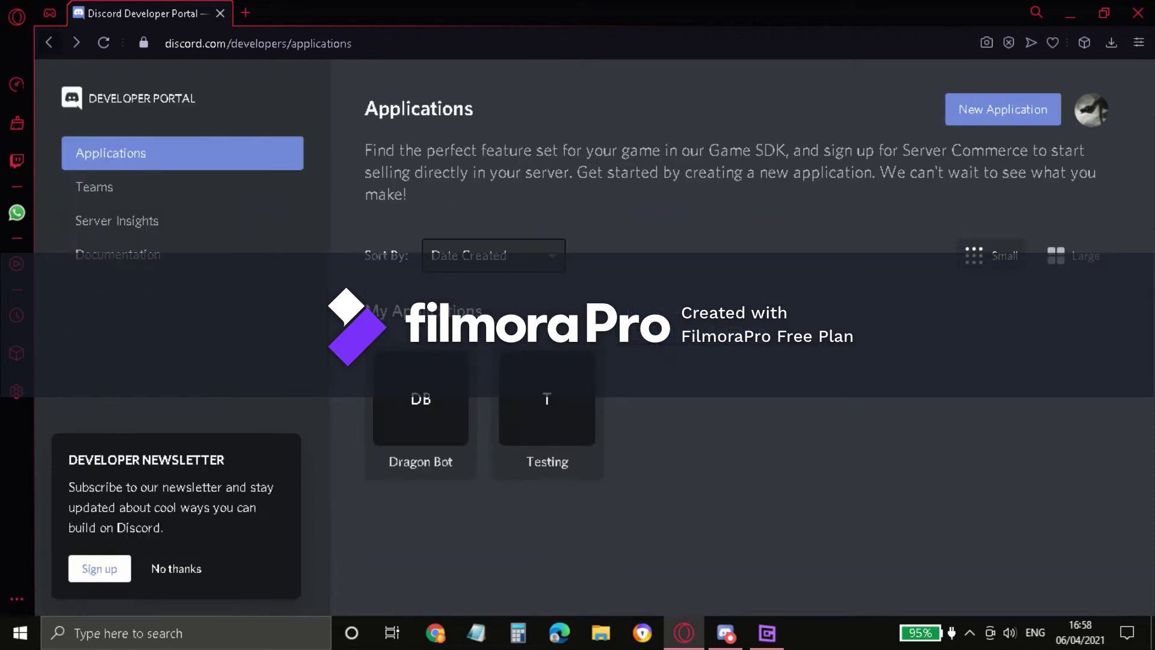
right_click(543, 395)
click(830, 481)
click(596, 352)
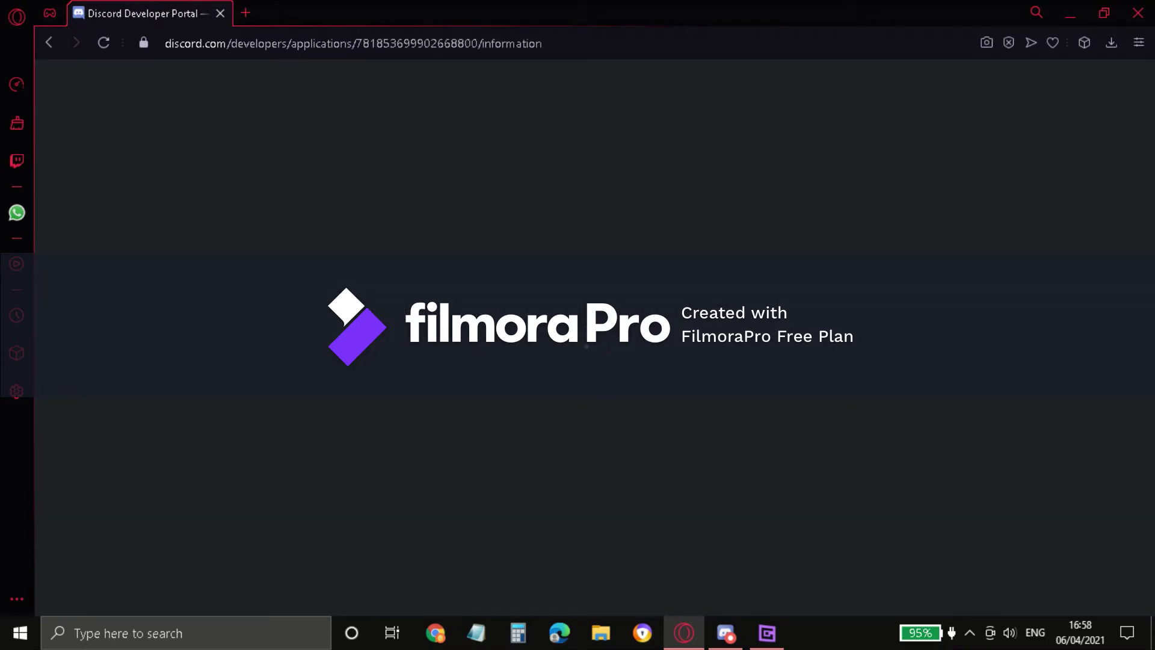
scroll(587, 346, down, 5)
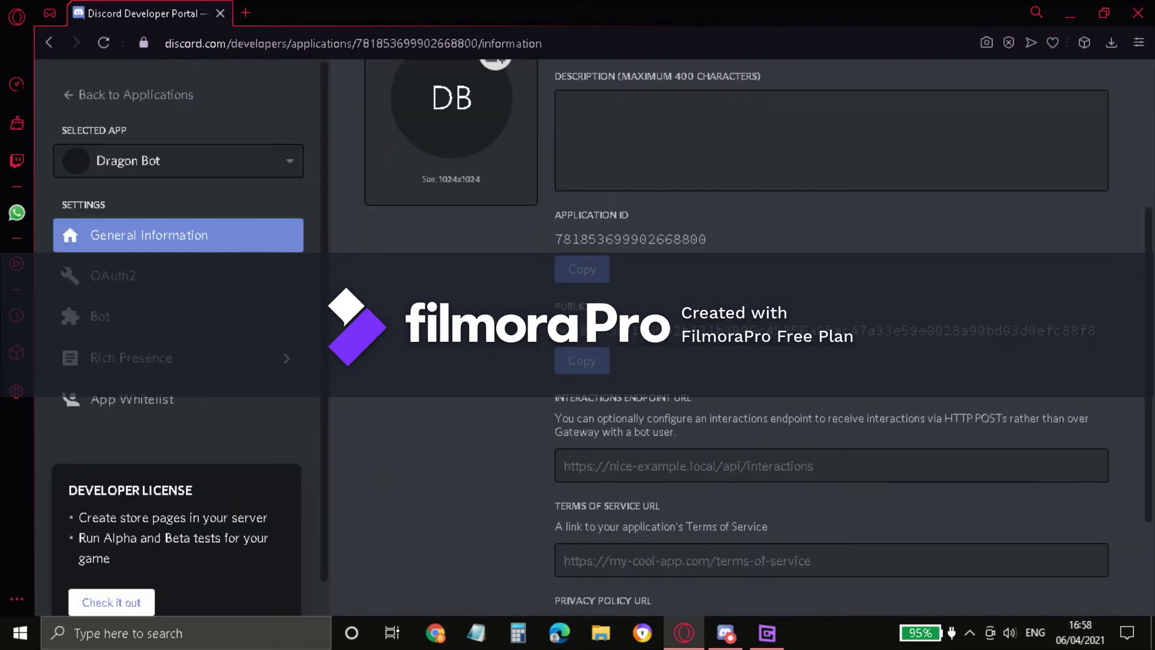
scroll(586, 346, up, 4)
click(99, 316)
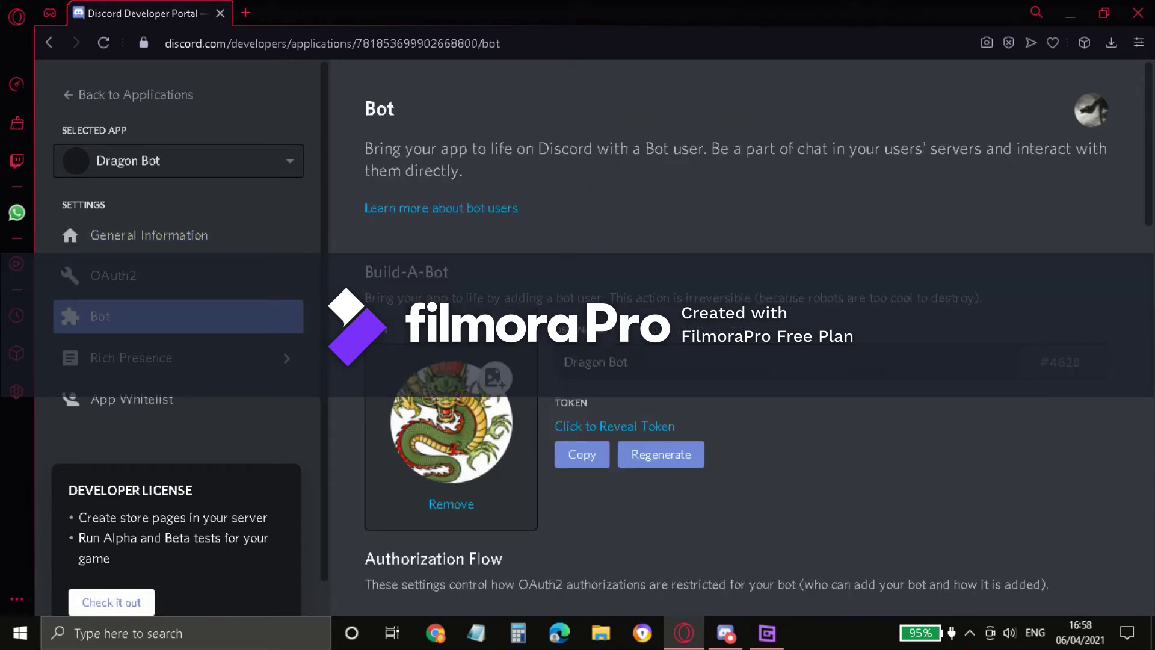
click(132, 358)
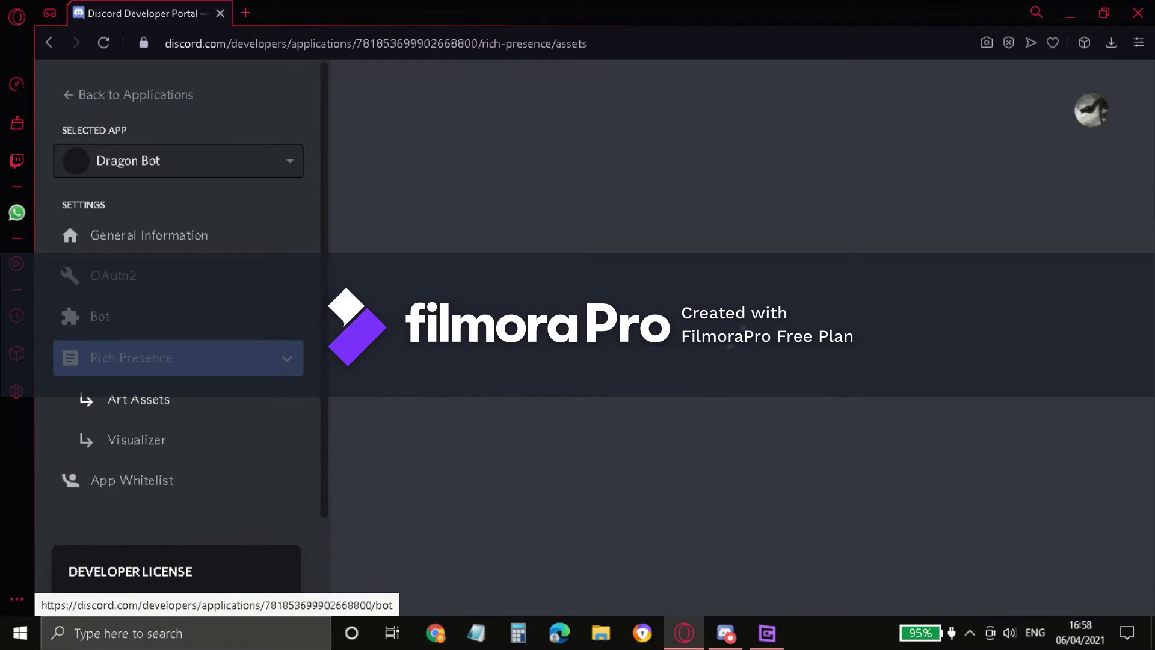
click(100, 317)
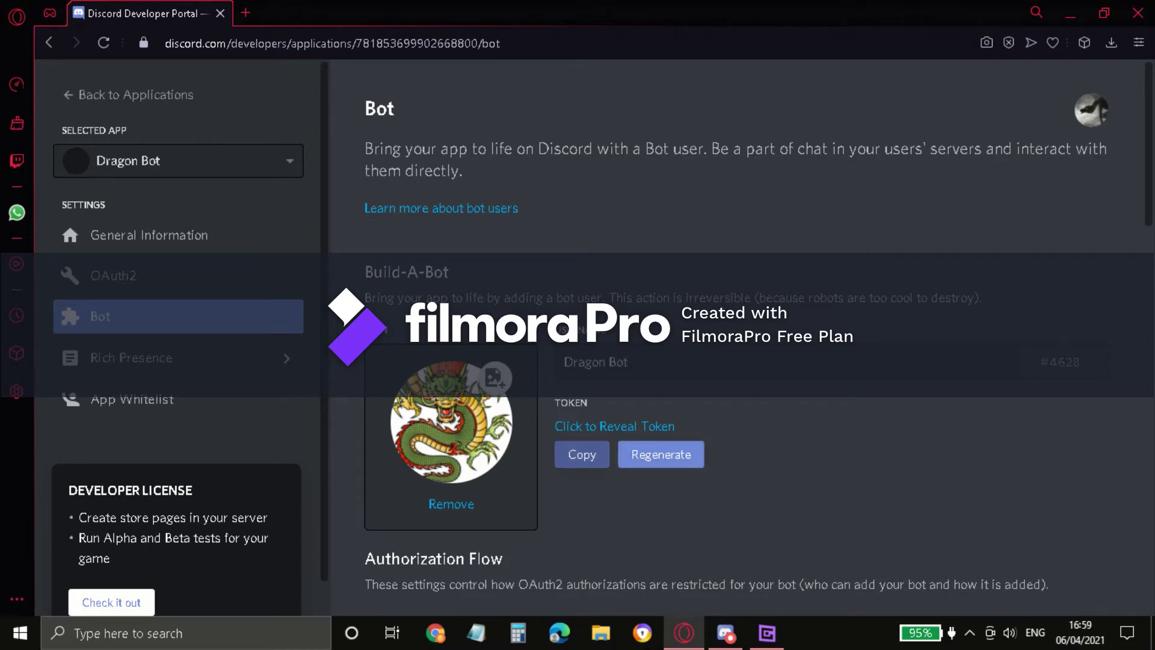
Open botghost.com in a new browser tab and go to its dashboard through the Discord login.
key(ctrl+t)
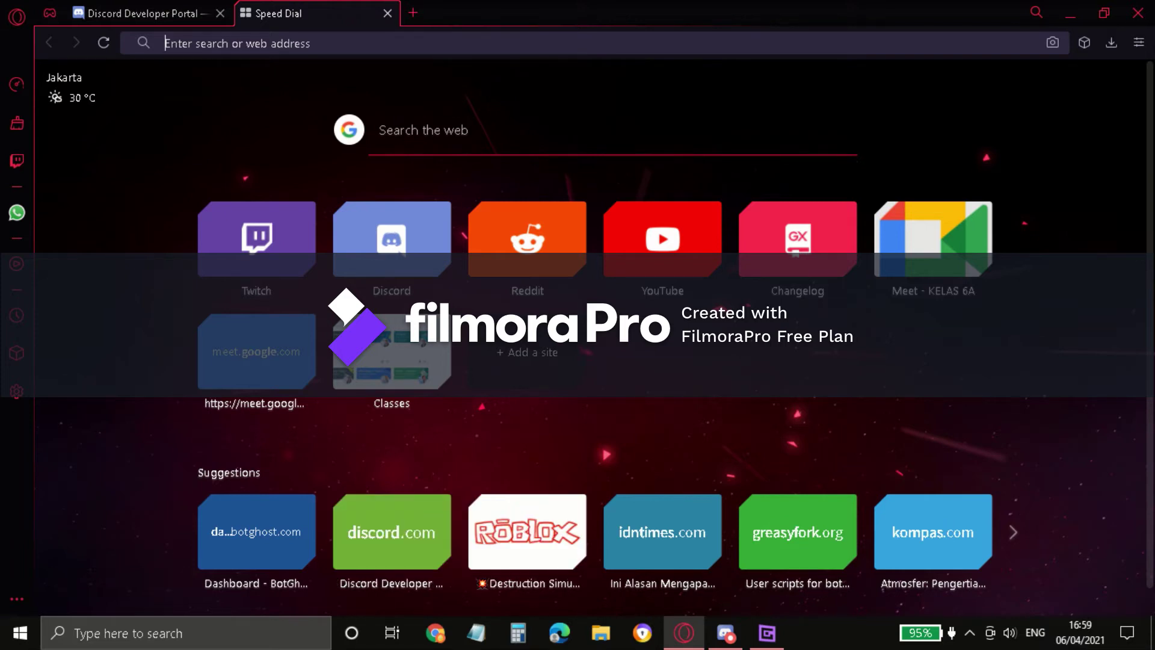
text(botgh)
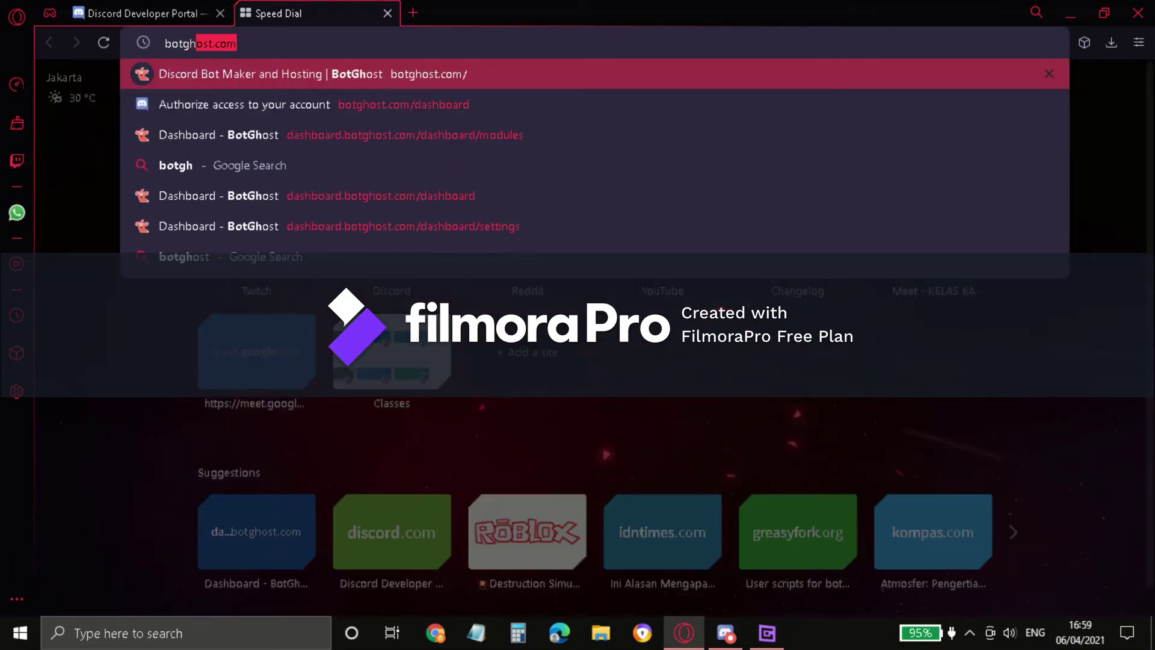
text(ost.com/dashboard)
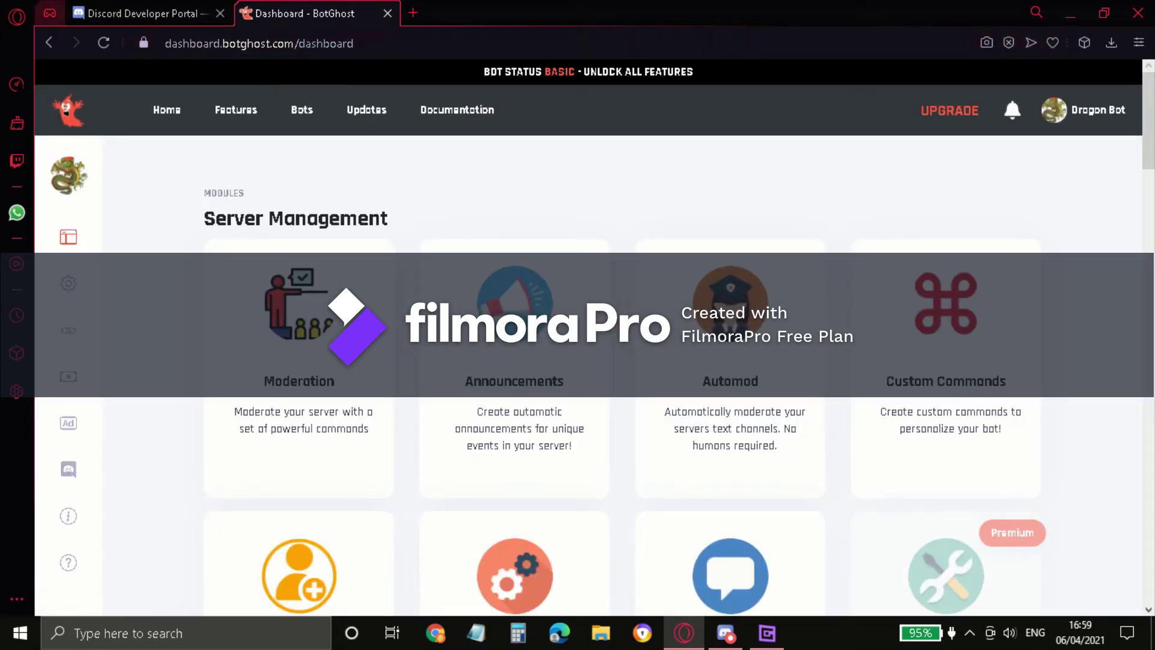
key(alt+Left)
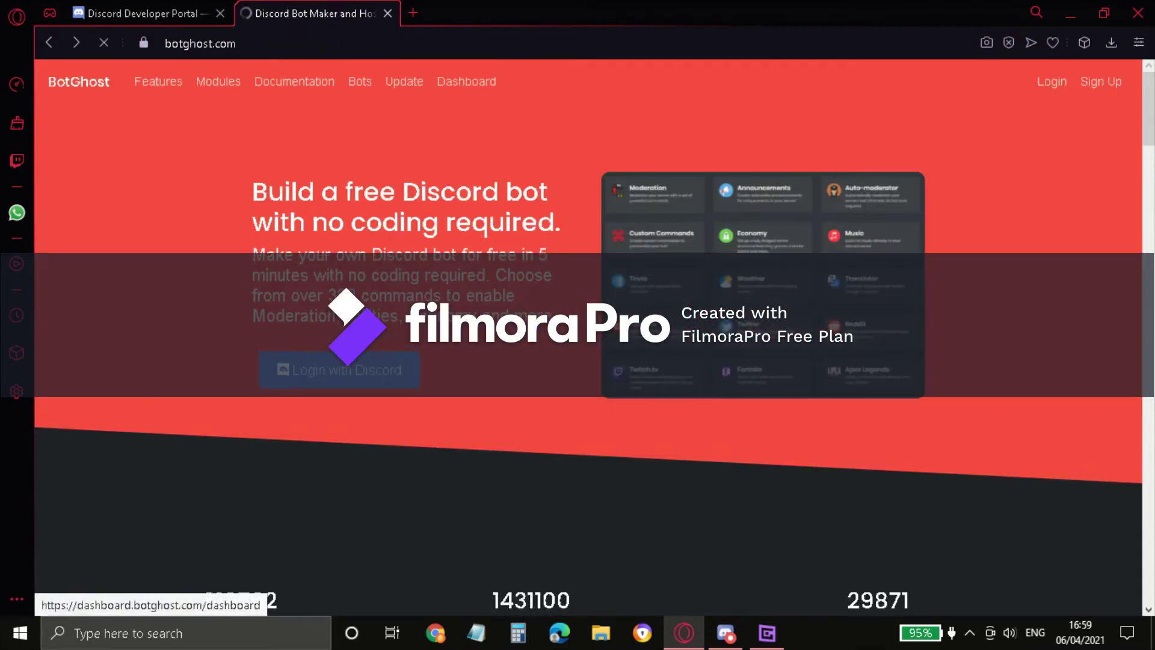
click(339, 369)
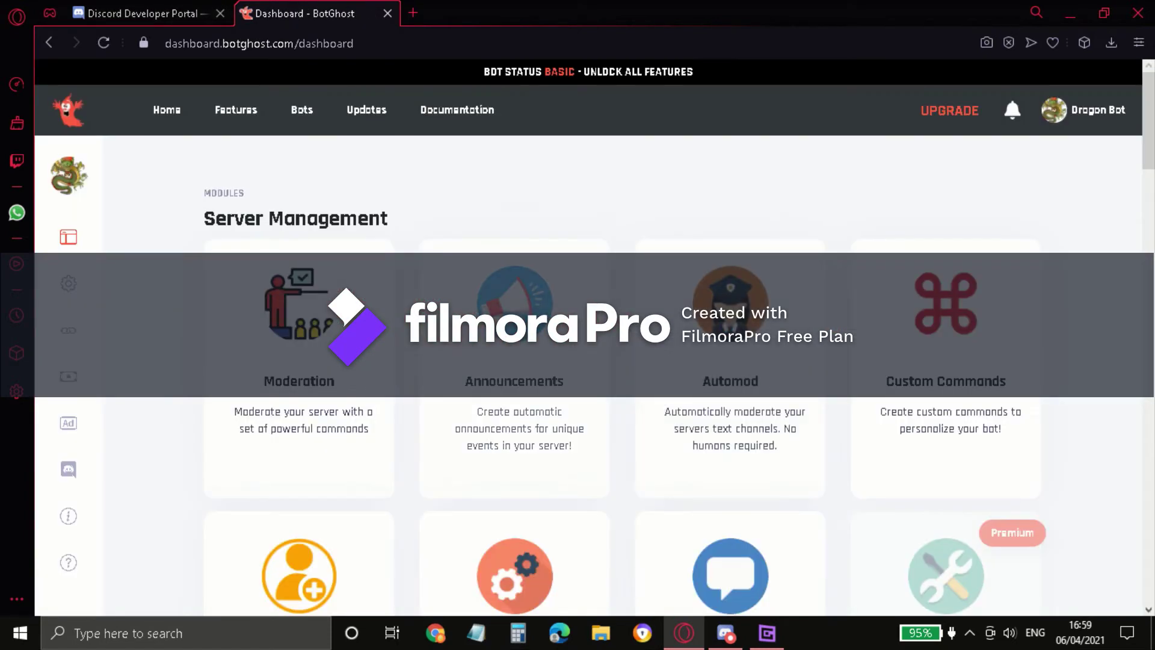
Look over the Server Management modules and the Change Bot dialog, and close the dialog.
scroll(588, 373, down, 3)
scroll(588, 372, up, 3)
scroll(588, 373, down, 3)
scroll(588, 373, up, 3)
click(1082, 110)
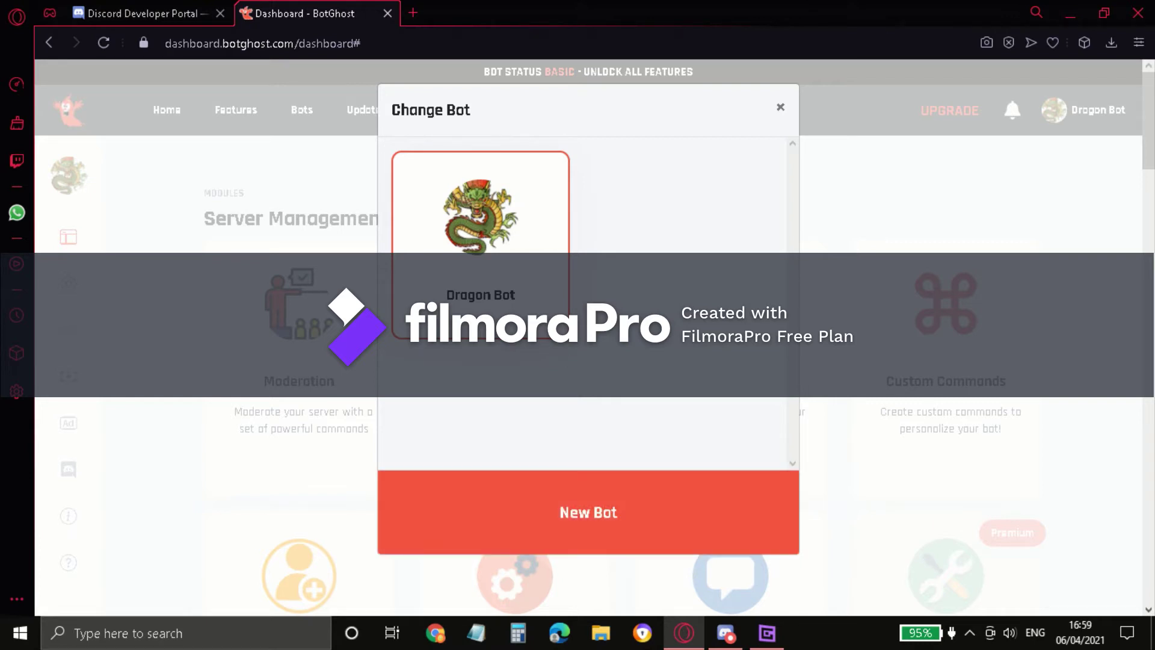
right_click(441, 250)
key(Escape)
click(780, 107)
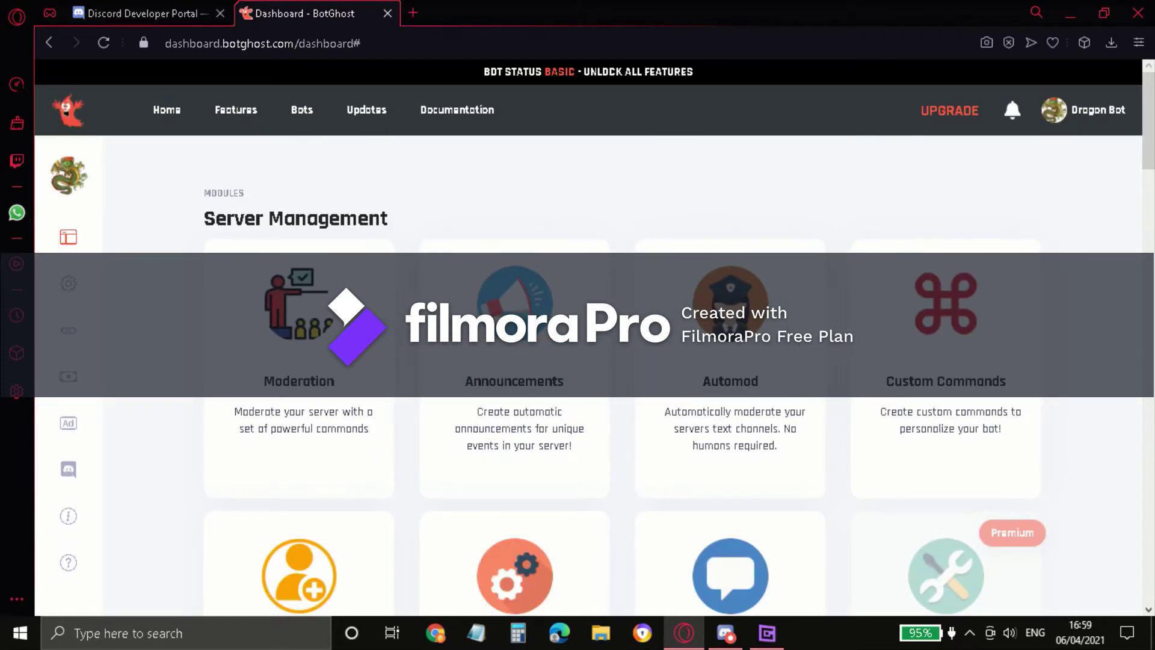
View the Bot Settings page, return to the modules overview, and check the Change Bot dialog before closing it.
click(68, 283)
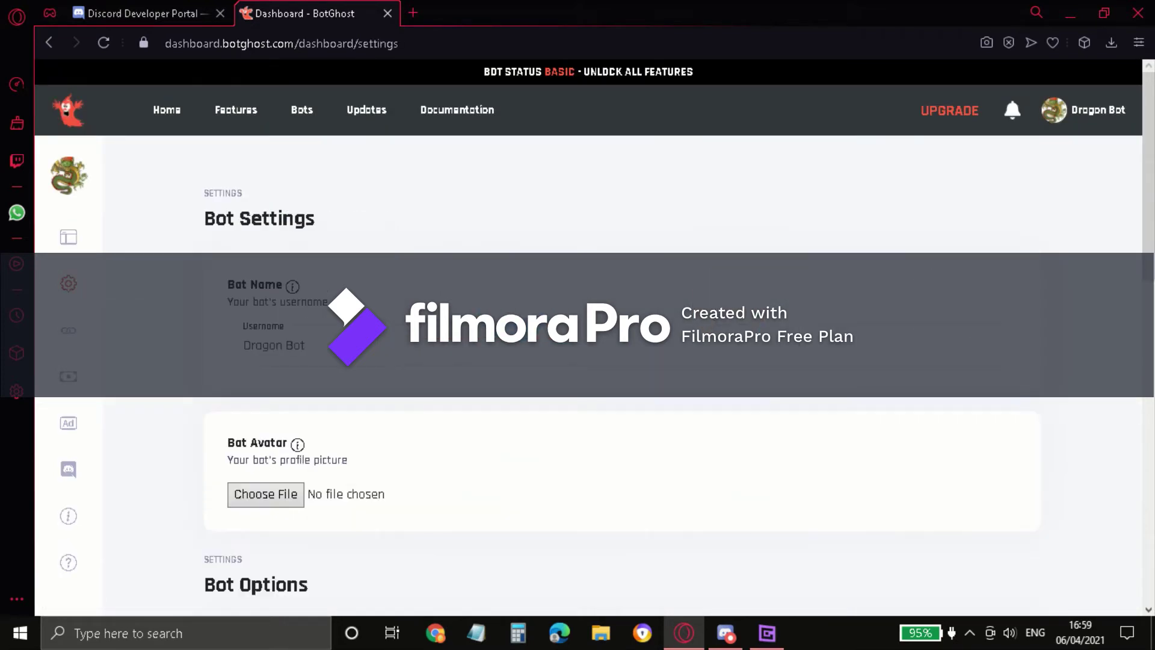
click(68, 236)
click(1090, 110)
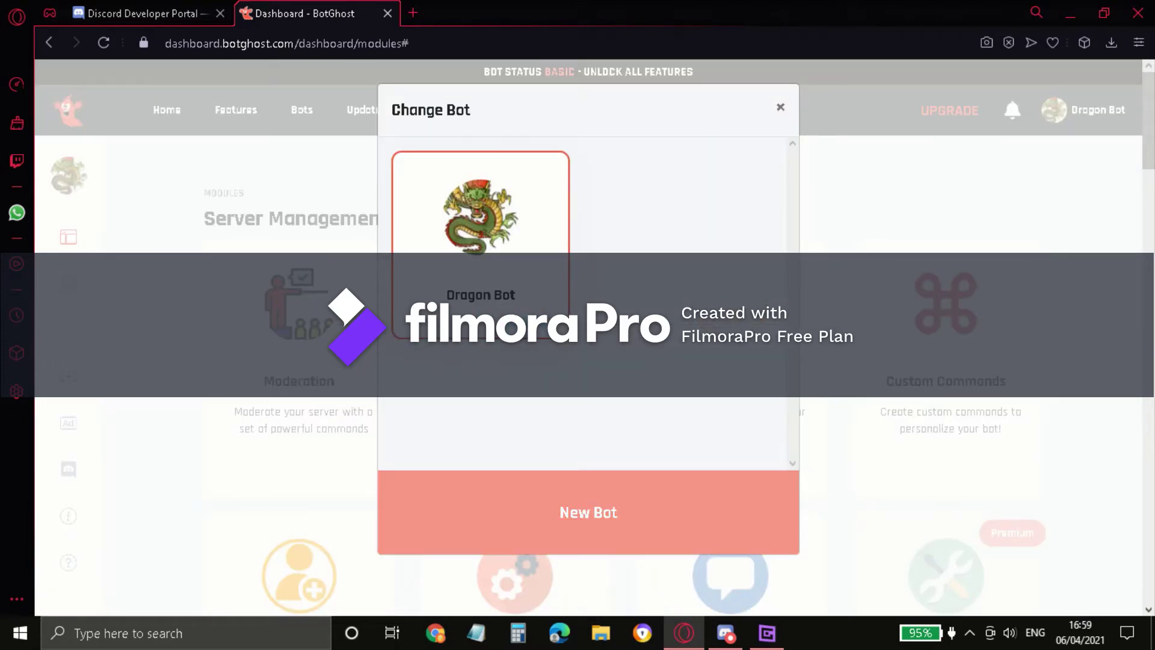
click(780, 107)
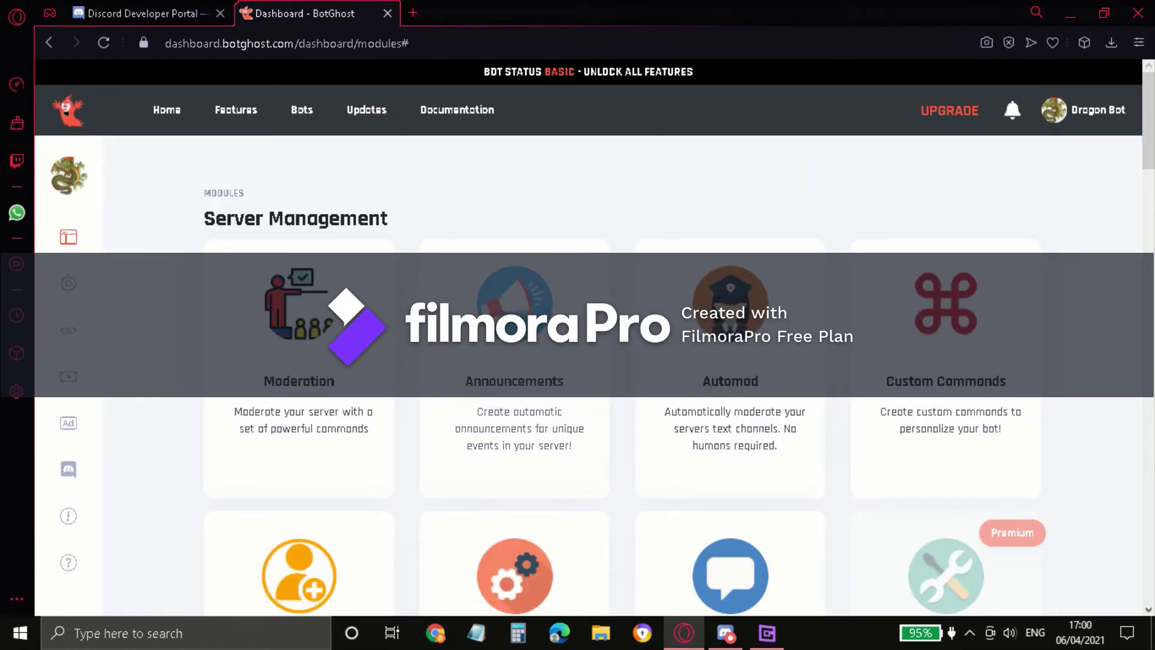
Switch to the Discord Developer Portal, reveal Dragon Bot's token and highlight it.
click(147, 13)
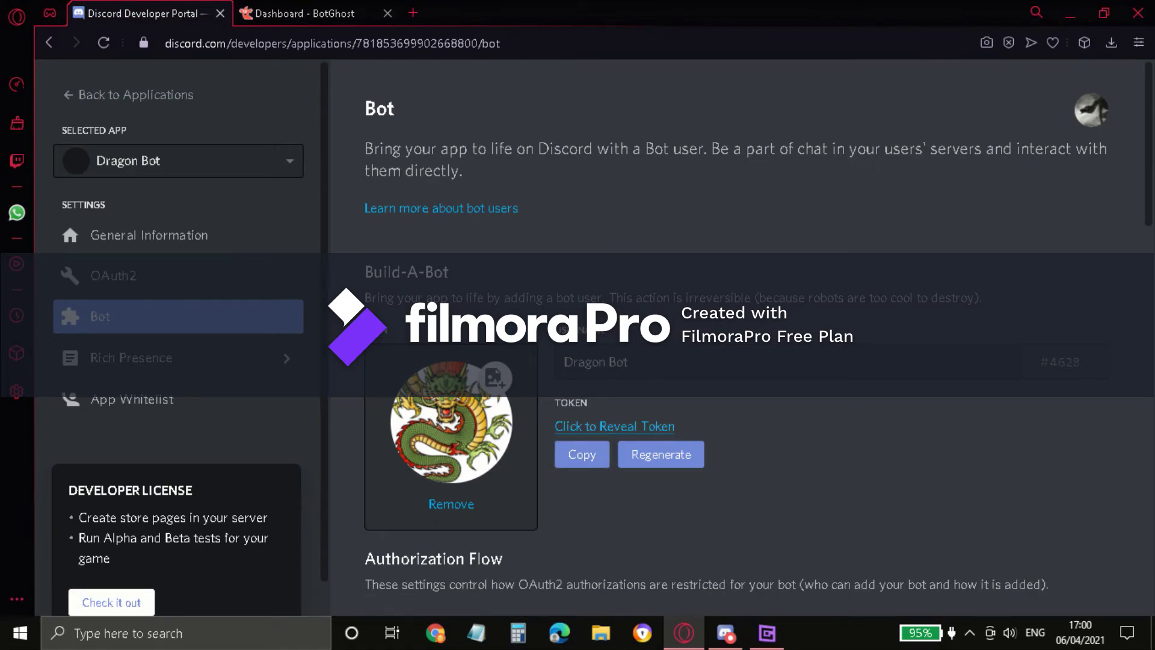
click(614, 426)
drag(564, 426, 993, 426)
click(994, 445)
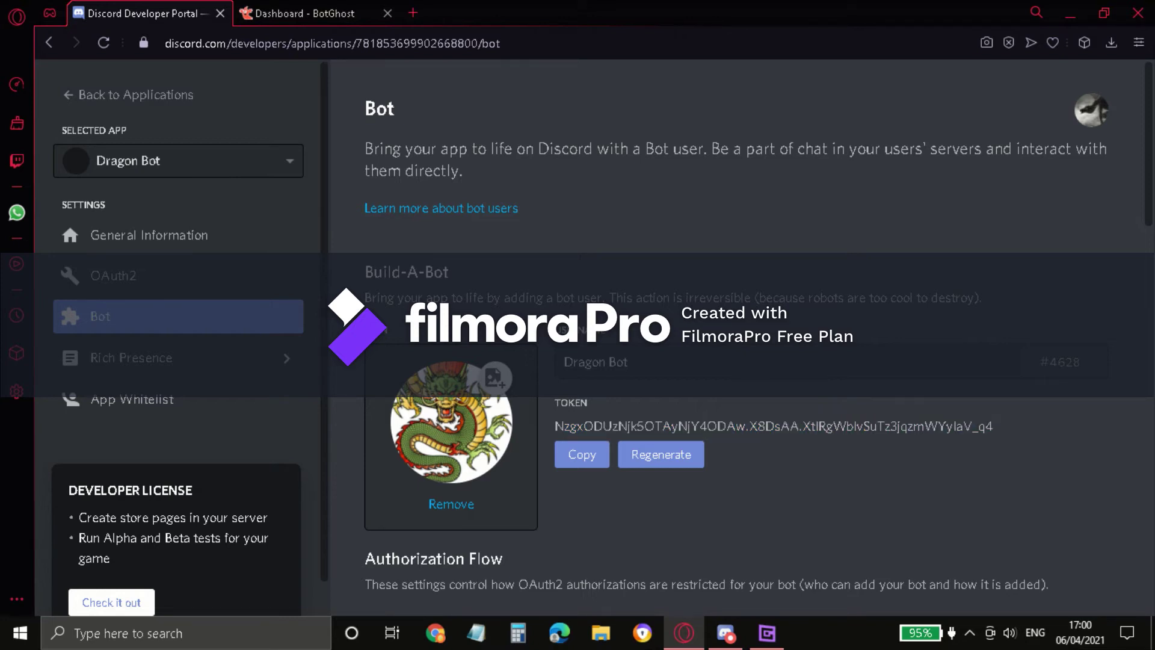
drag(924, 426, 654, 425)
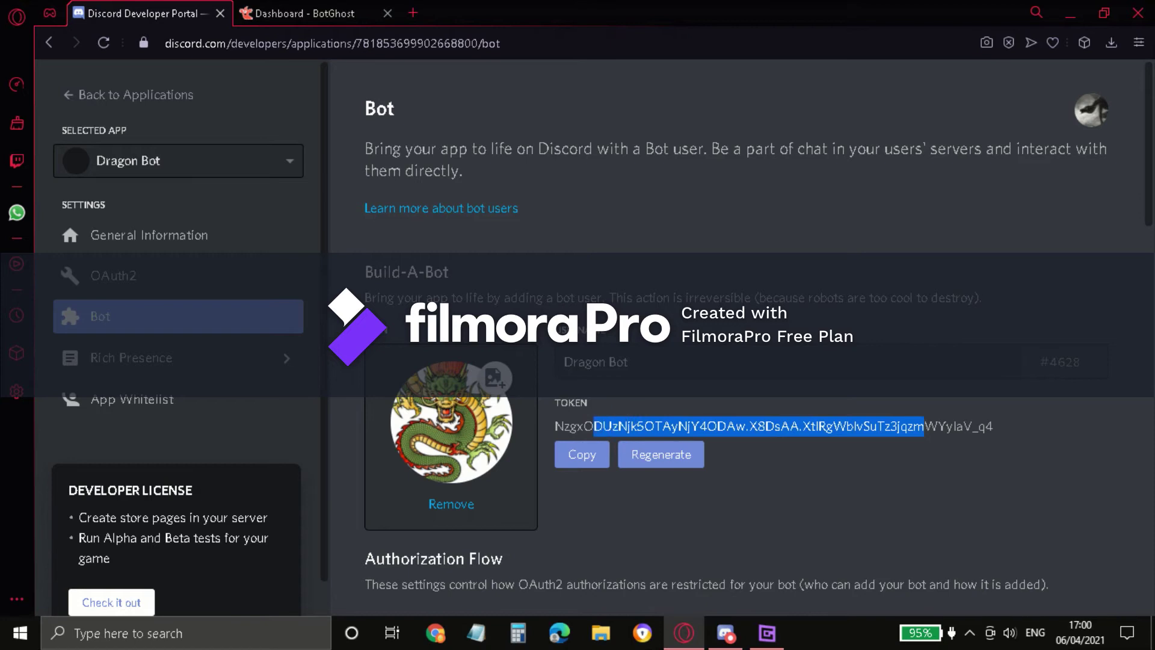
drag(583, 426, 554, 426)
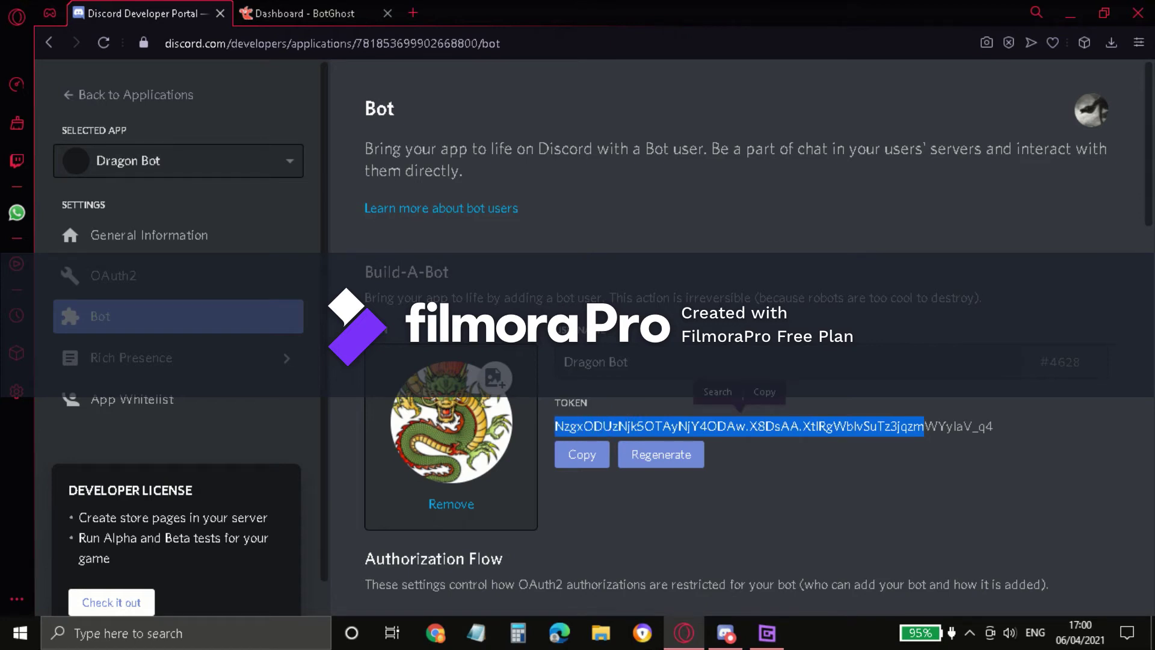
click(556, 427)
Return to the BotGhost dashboard and view the New Bot option in the Change Bot dialog, closing the dialog again.
click(305, 13)
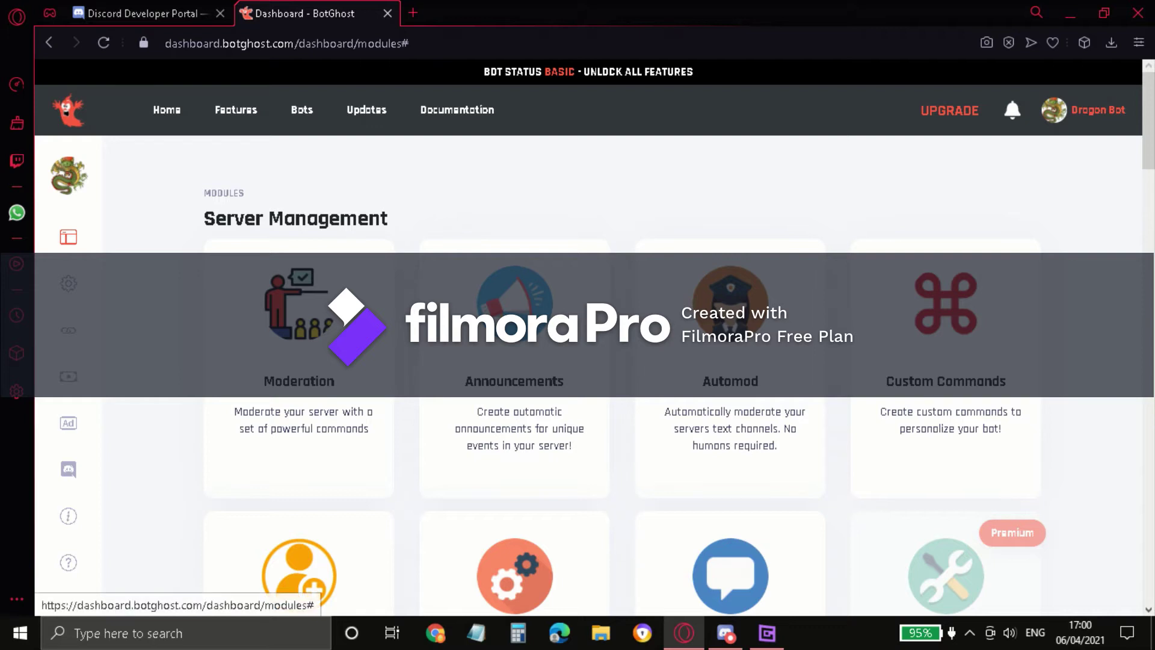
click(1083, 110)
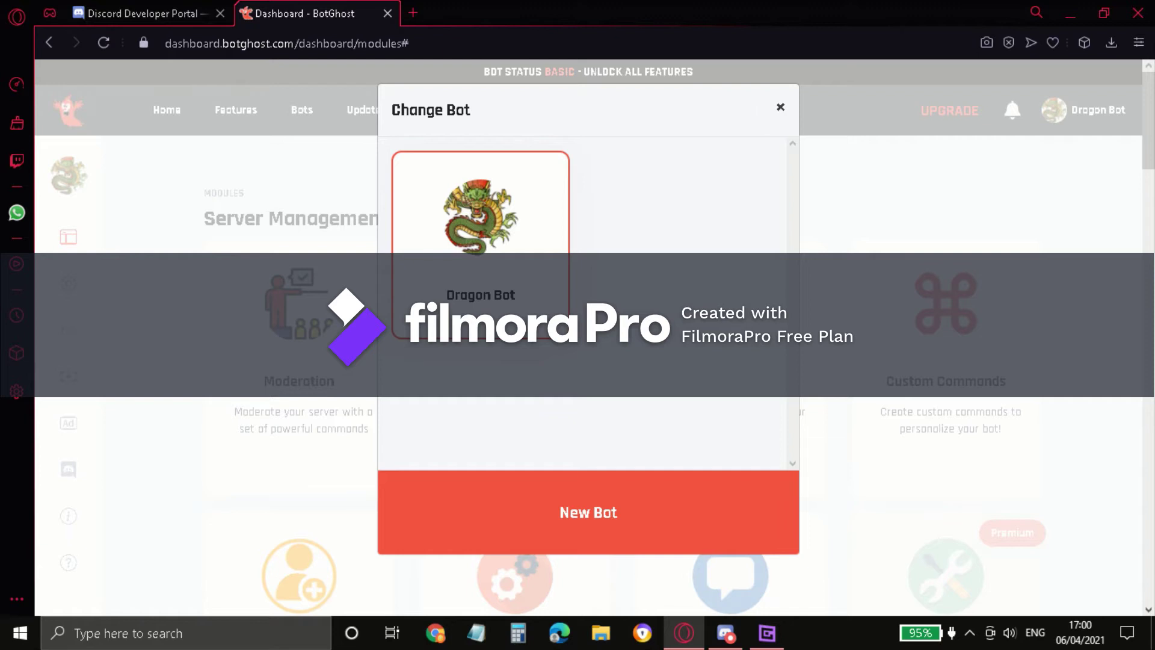
click(780, 107)
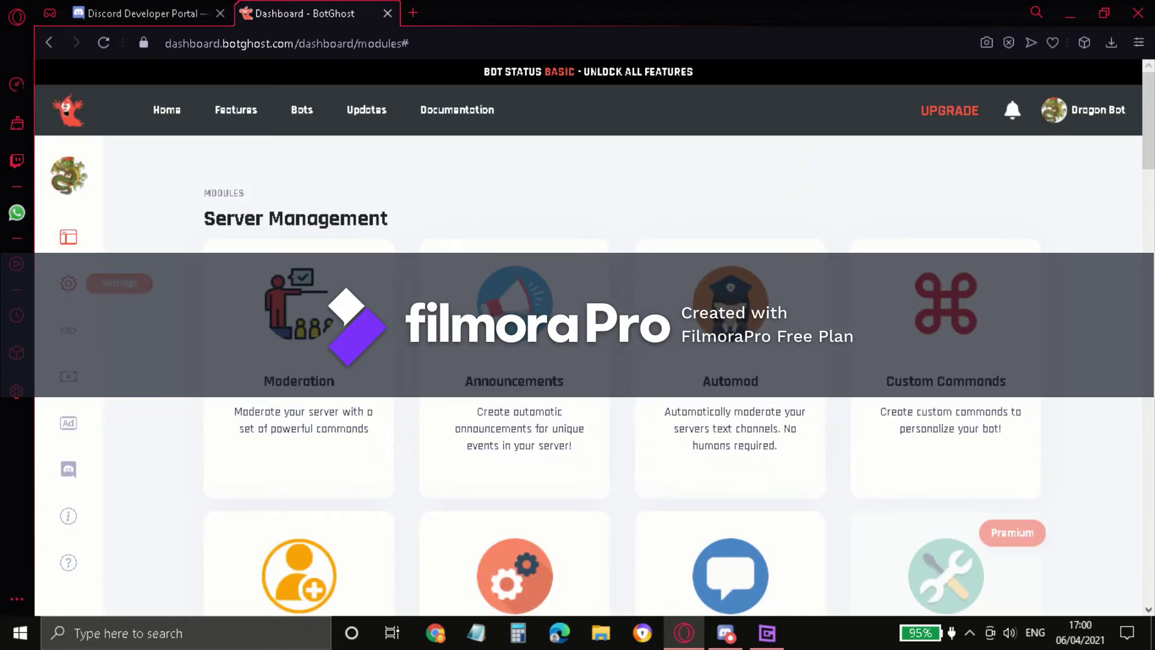
From Bot Settings, check the invite link, the support page and the Change Bot dialog, closing each one.
click(68, 283)
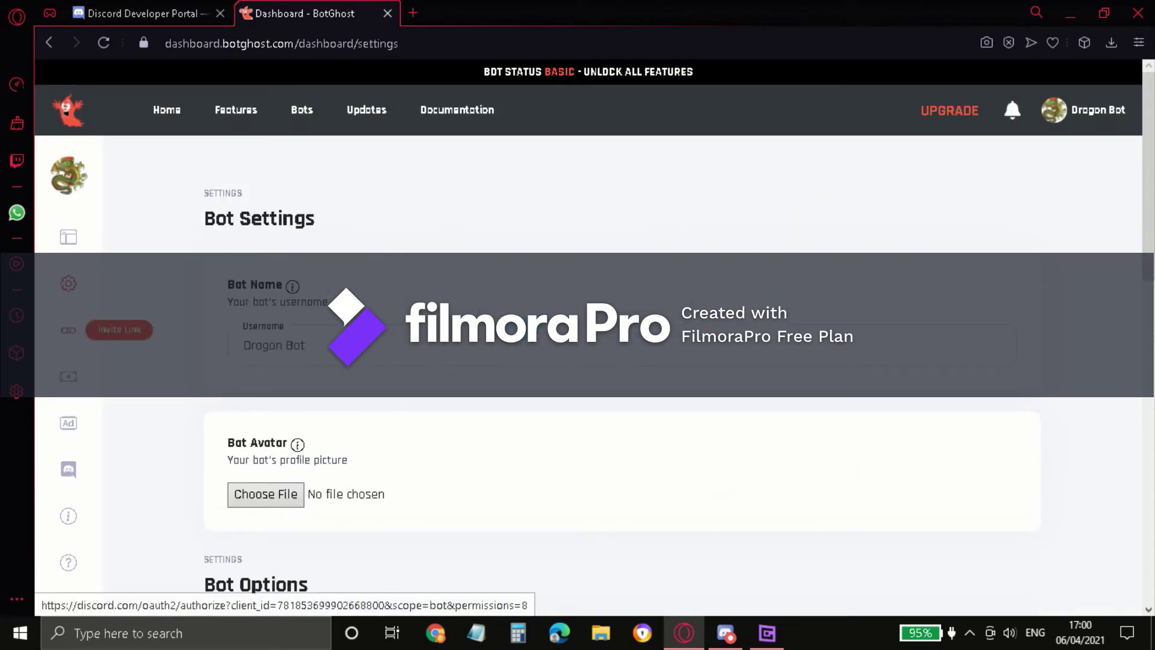
click(119, 331)
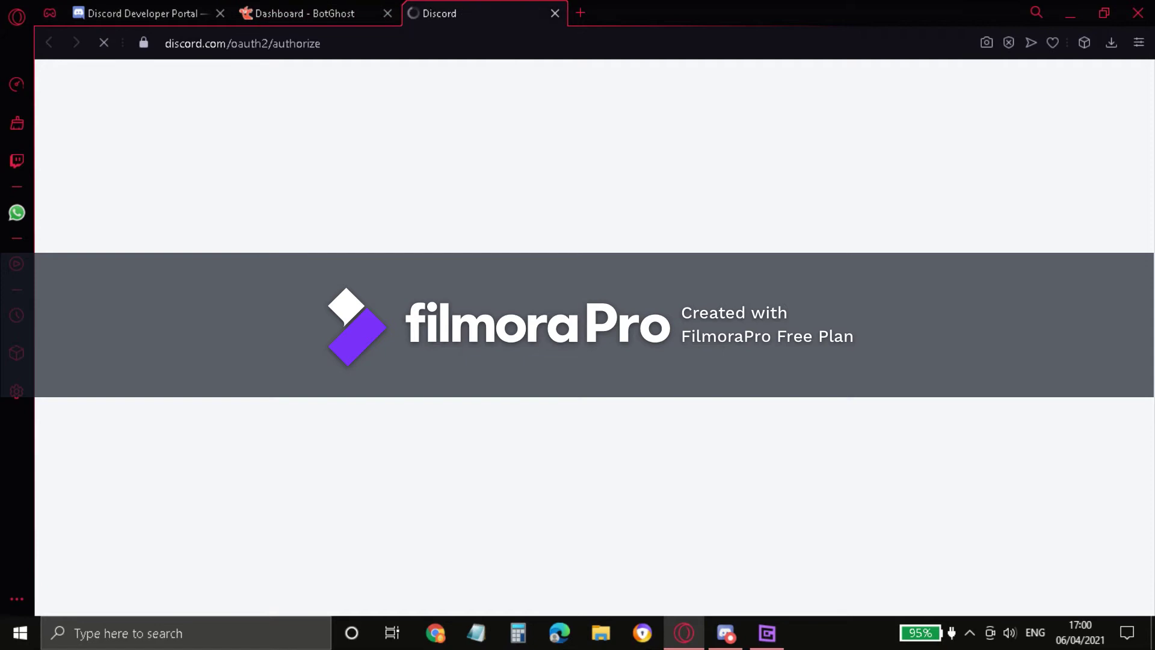
click(555, 14)
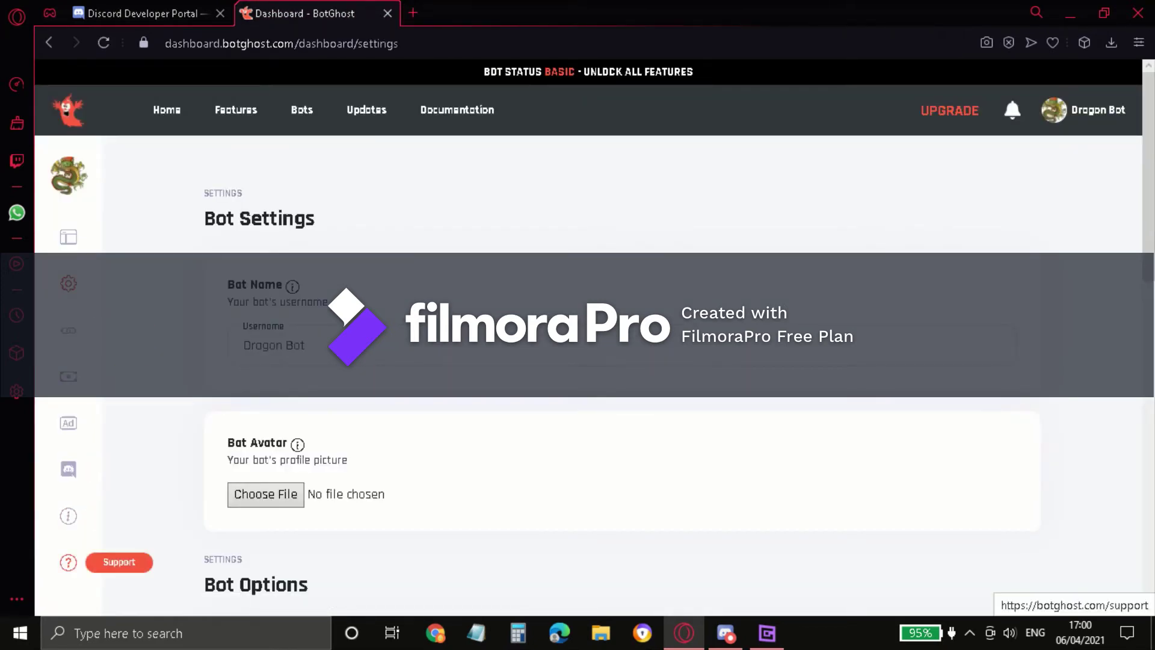
click(67, 562)
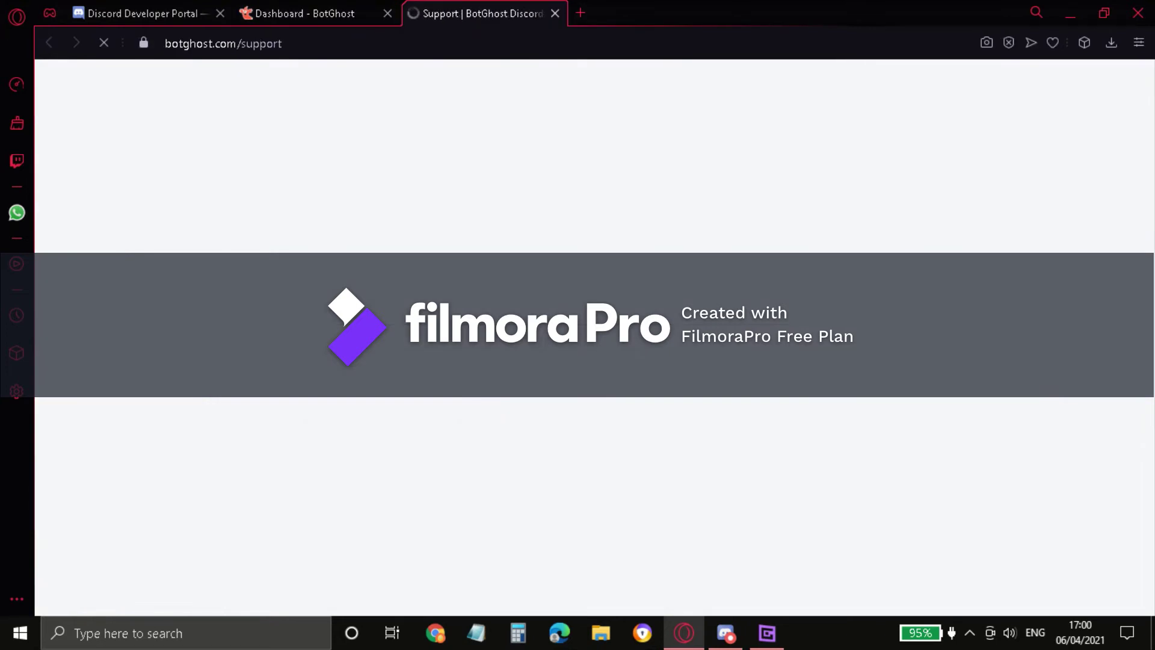
click(554, 13)
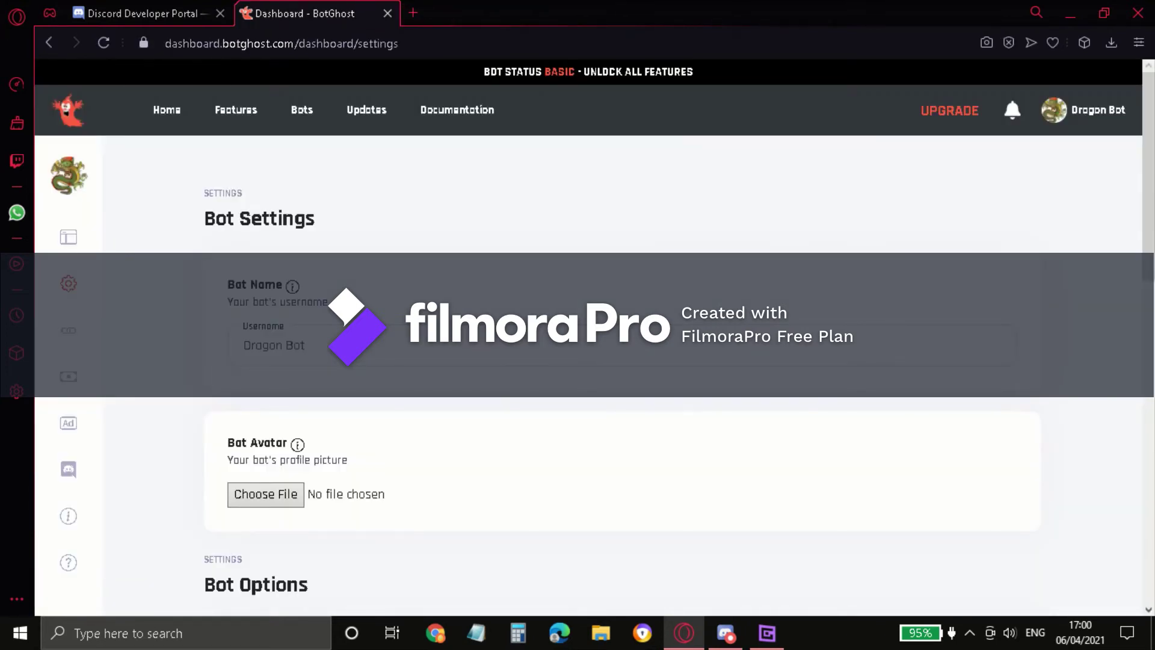
click(68, 175)
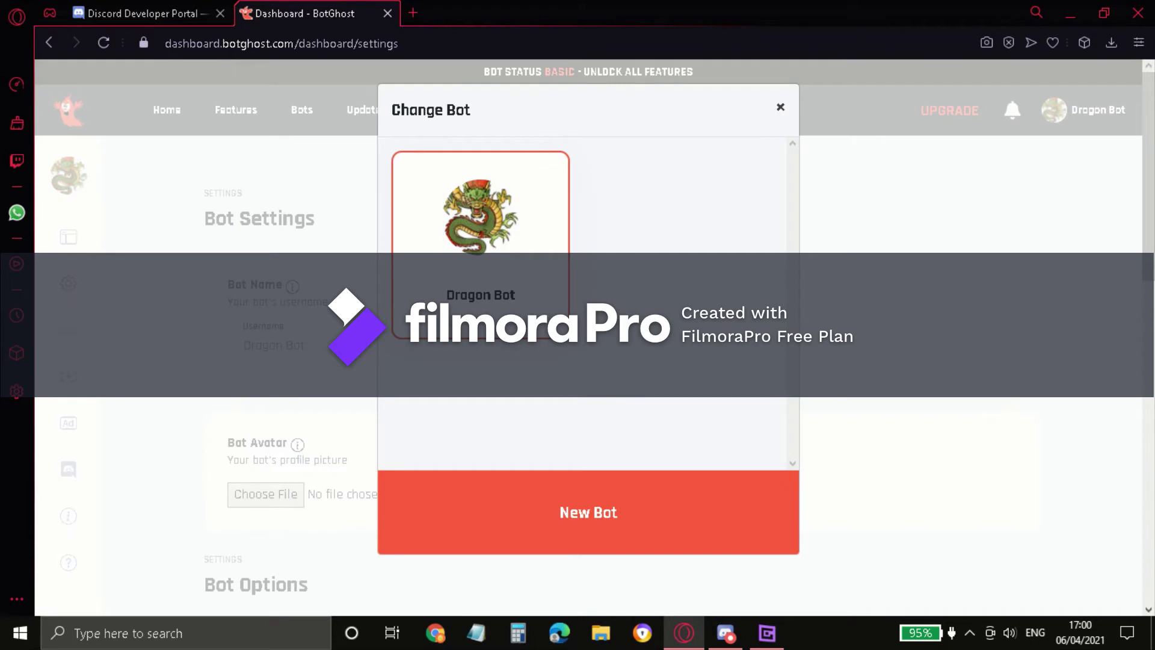
click(780, 107)
Browse the modules overview from Server Management down to Game Integrations and return to its beginning.
click(68, 236)
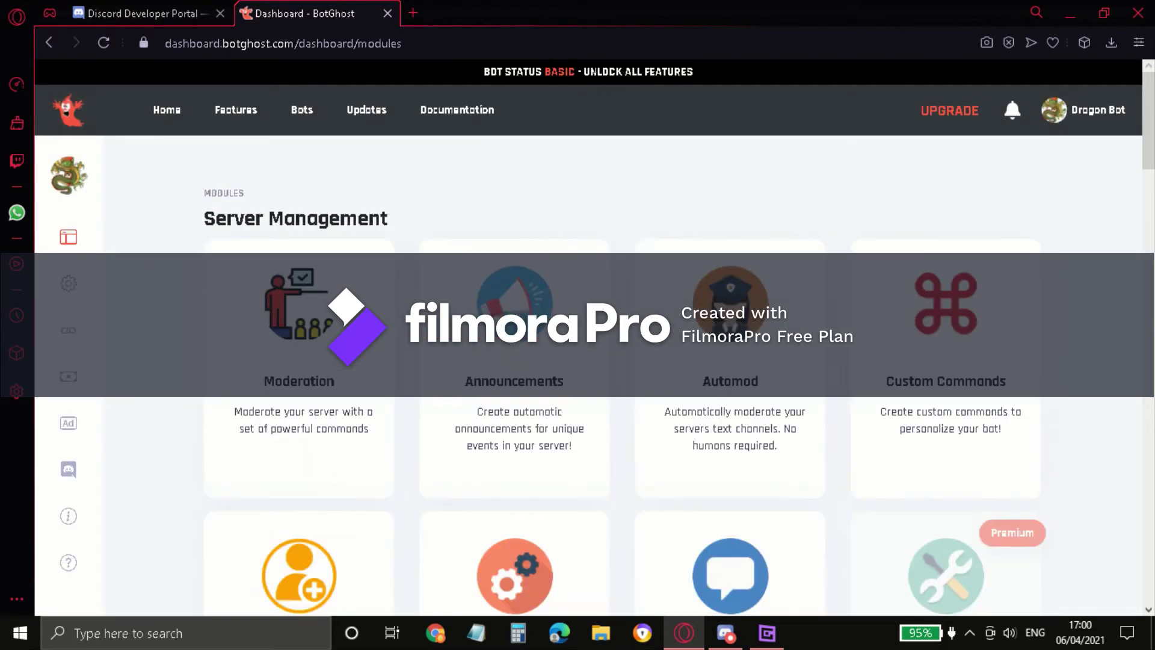
scroll(588, 373, down, 8)
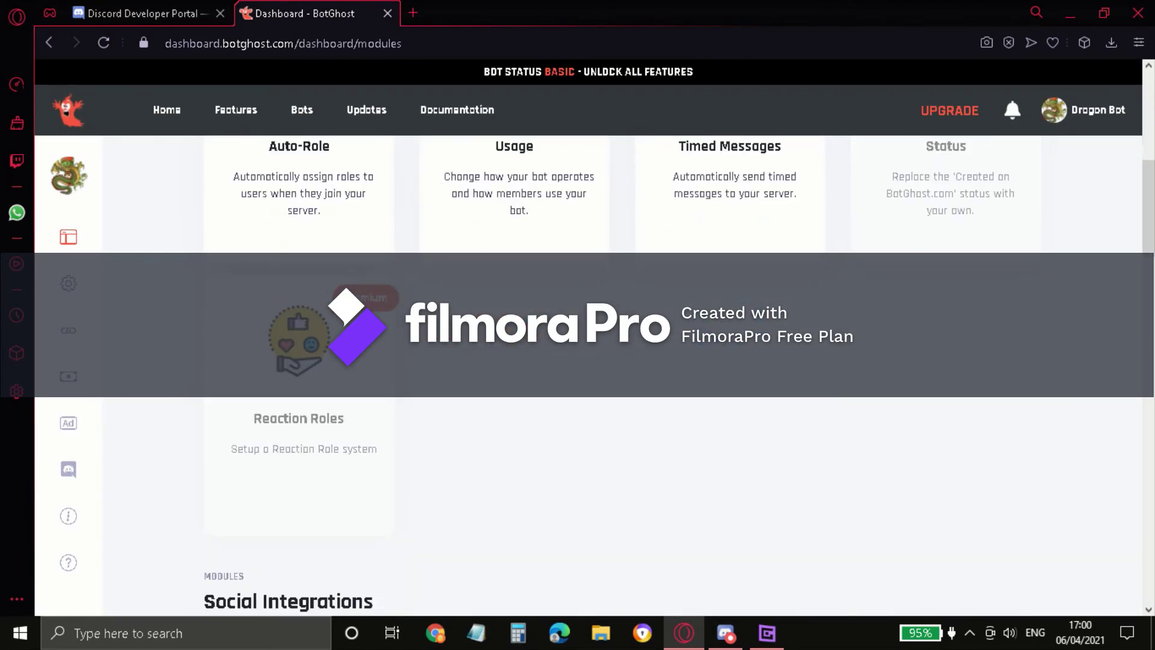
scroll(588, 372, up, 5)
scroll(588, 372, down, 15)
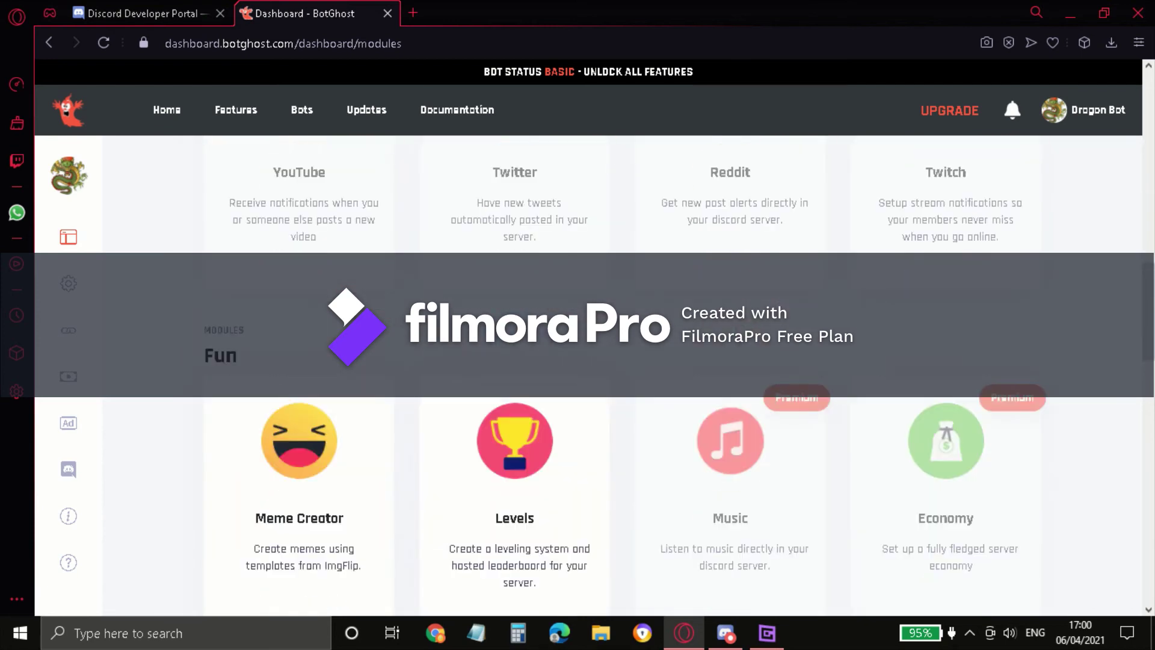
scroll(588, 373, up, 4)
scroll(588, 373, down, 10)
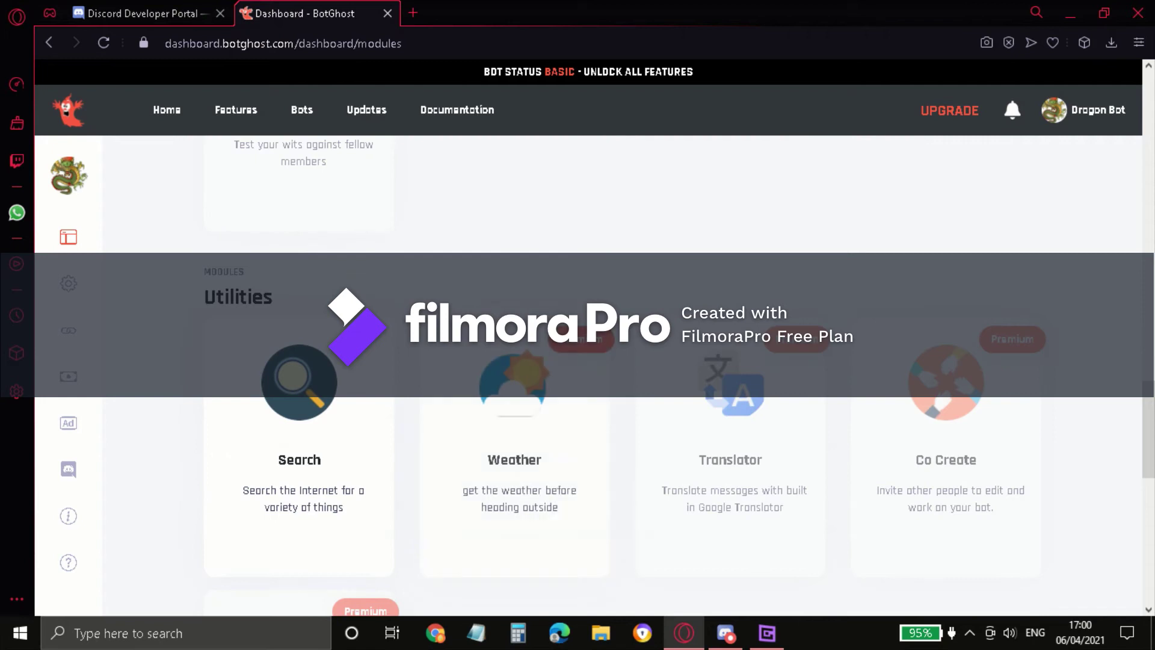
scroll(588, 373, down, 10)
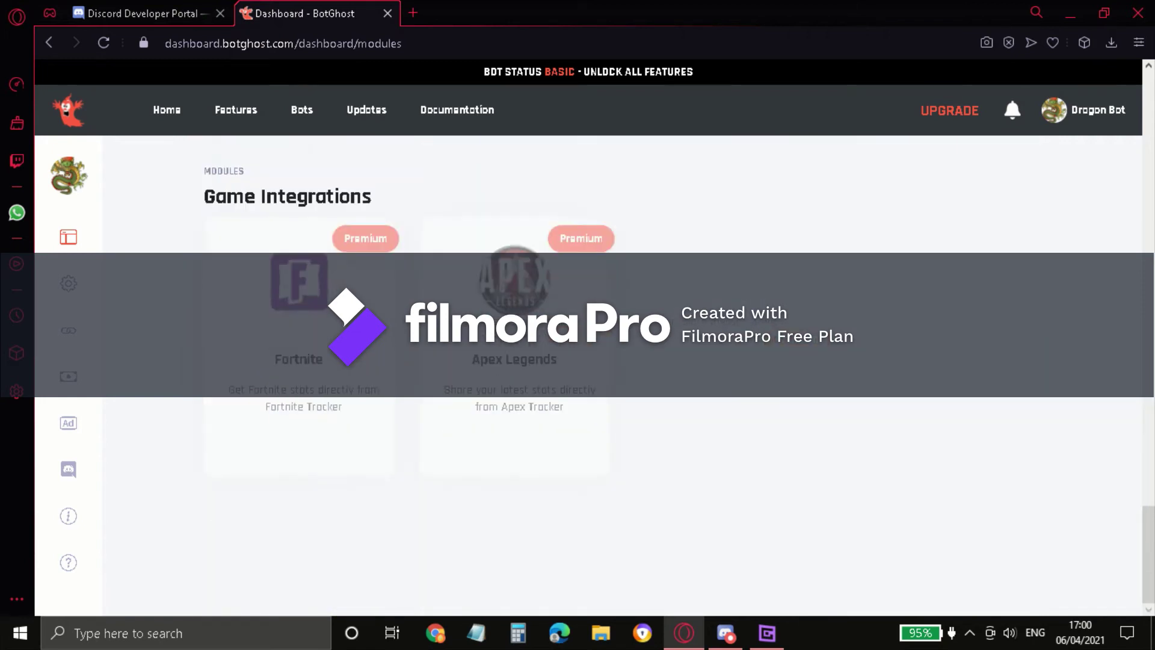
scroll(588, 373, up, 10)
scroll(588, 373, up, 15)
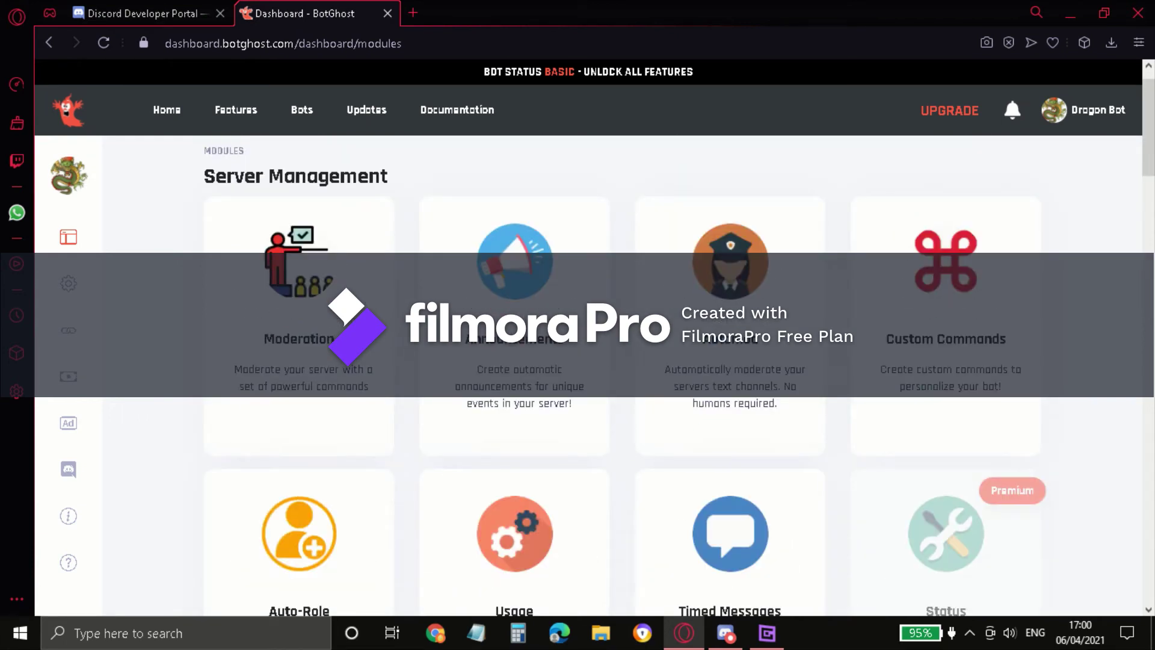
Close the reopened Change Bot dialog and review the bot token, prefix, status and subscription in Bot Settings.
click(1084, 110)
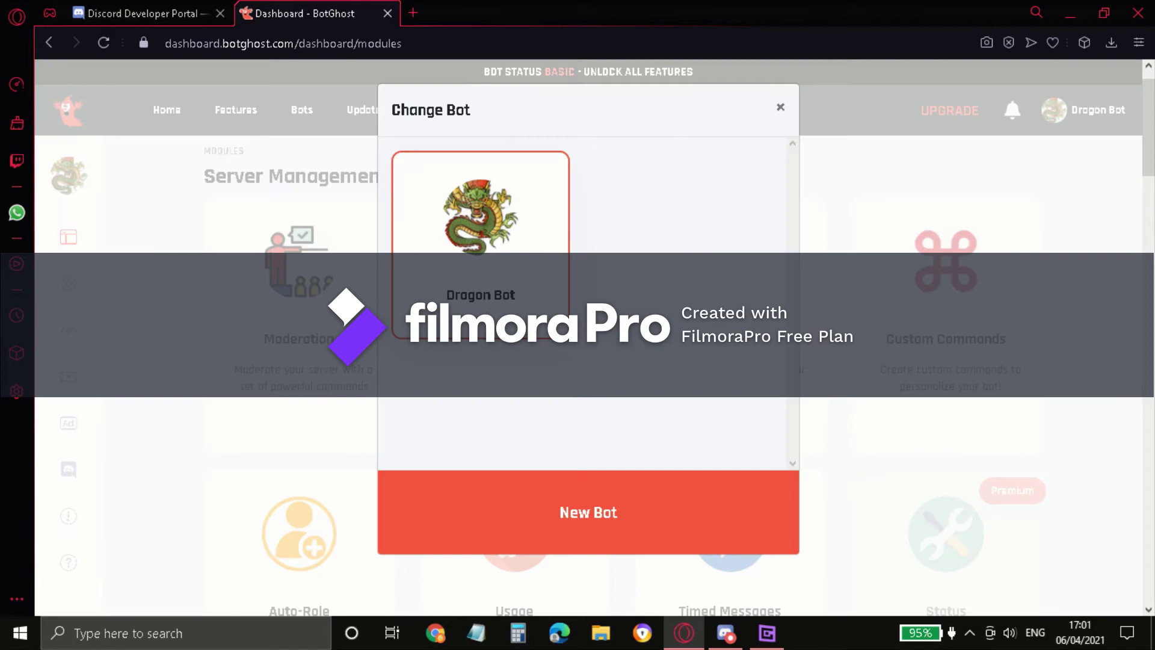
click(780, 107)
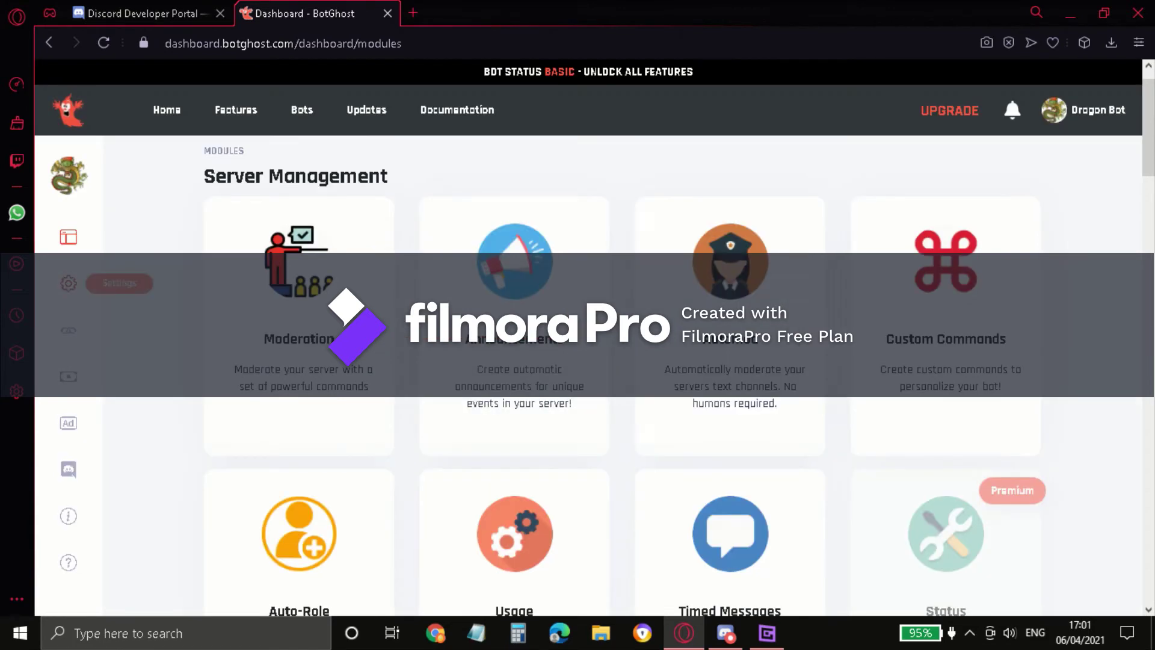
click(68, 283)
scroll(601, 373, down, 3)
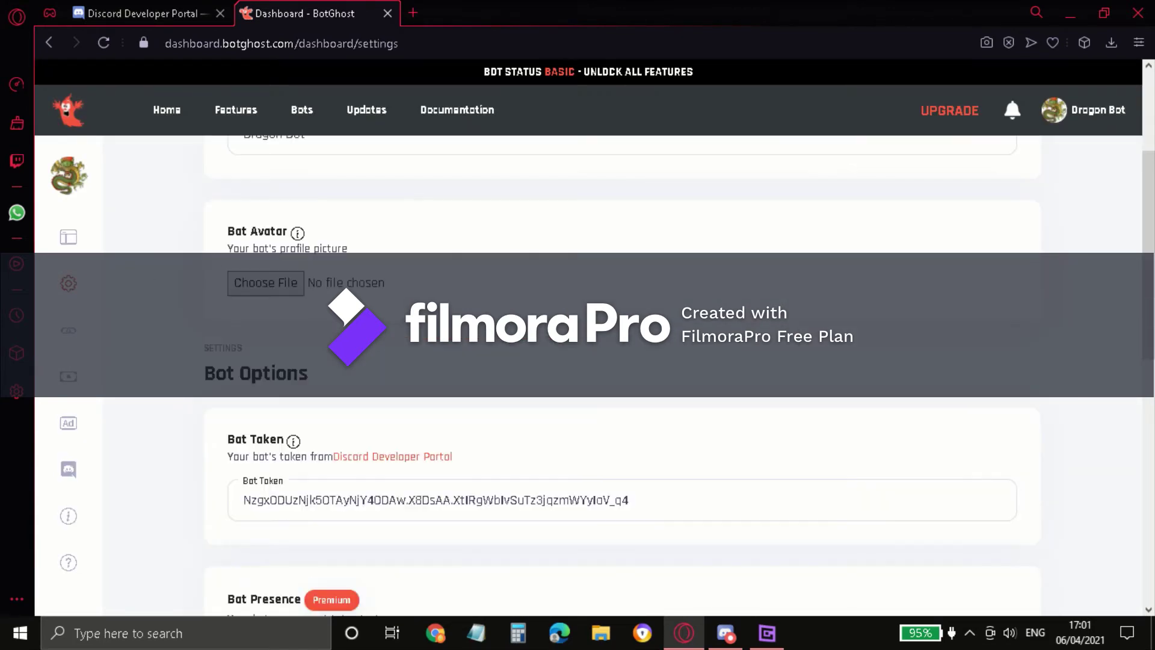
scroll(601, 373, down, 3)
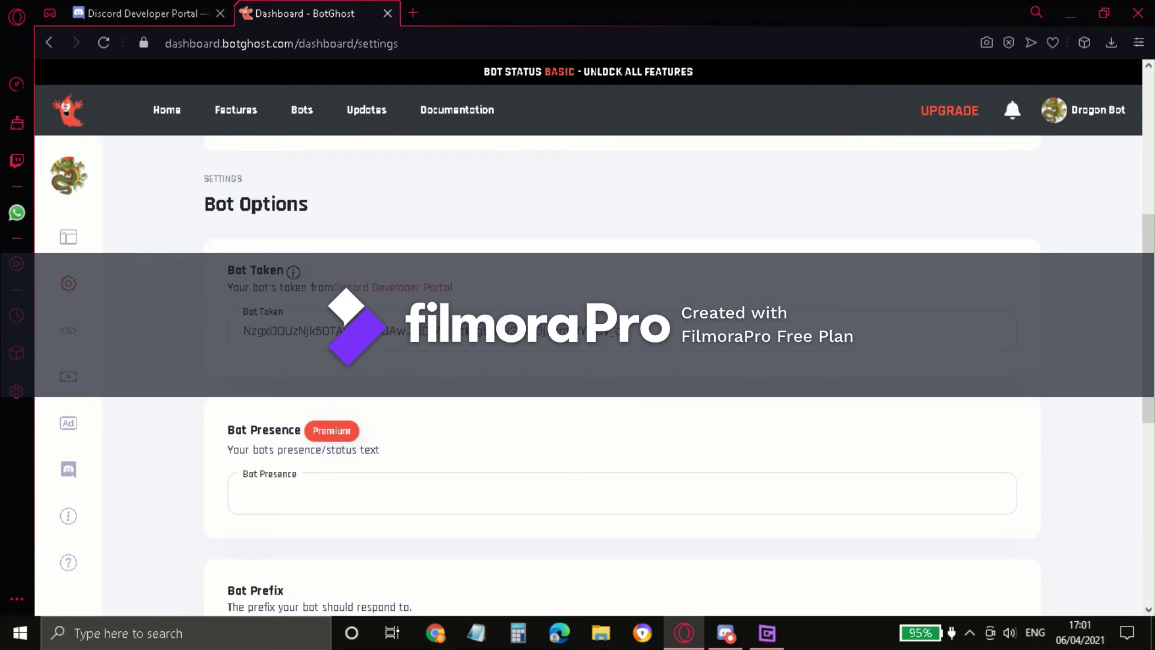
drag(244, 331, 610, 330)
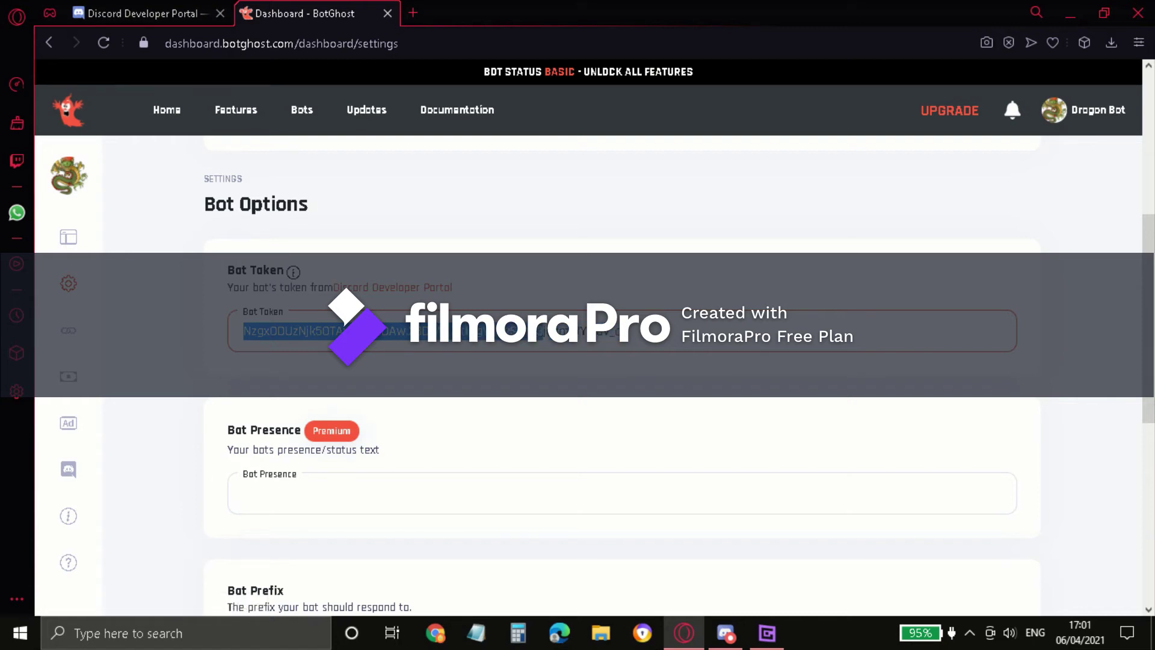
scroll(602, 361, down, 5)
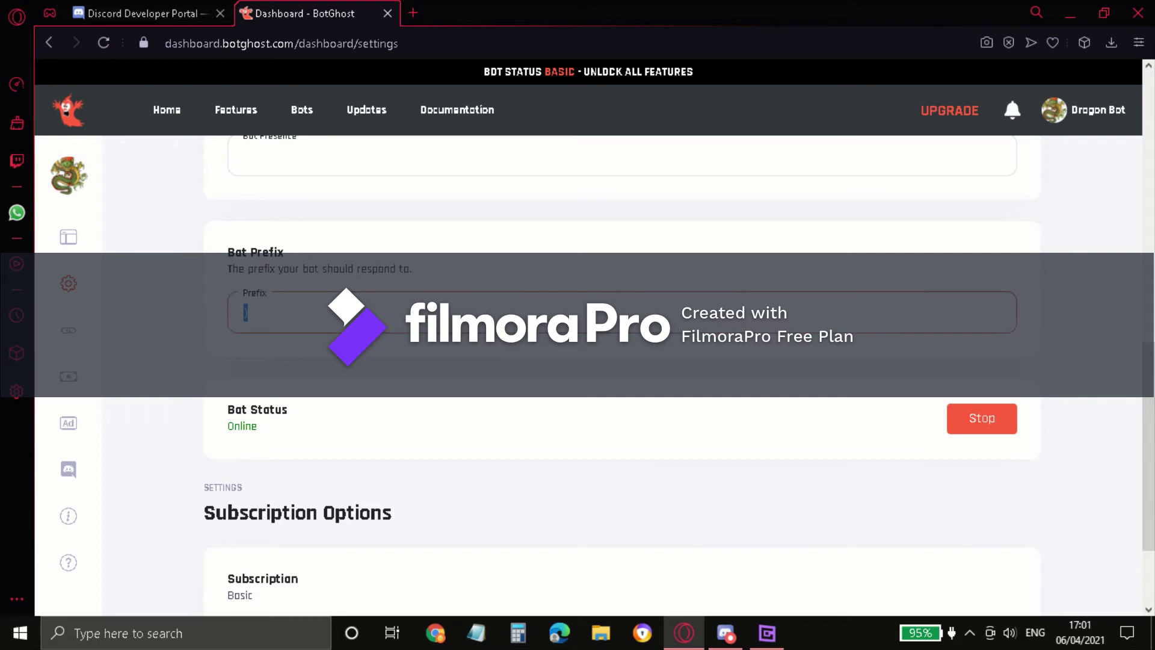
scroll(601, 361, down, 2)
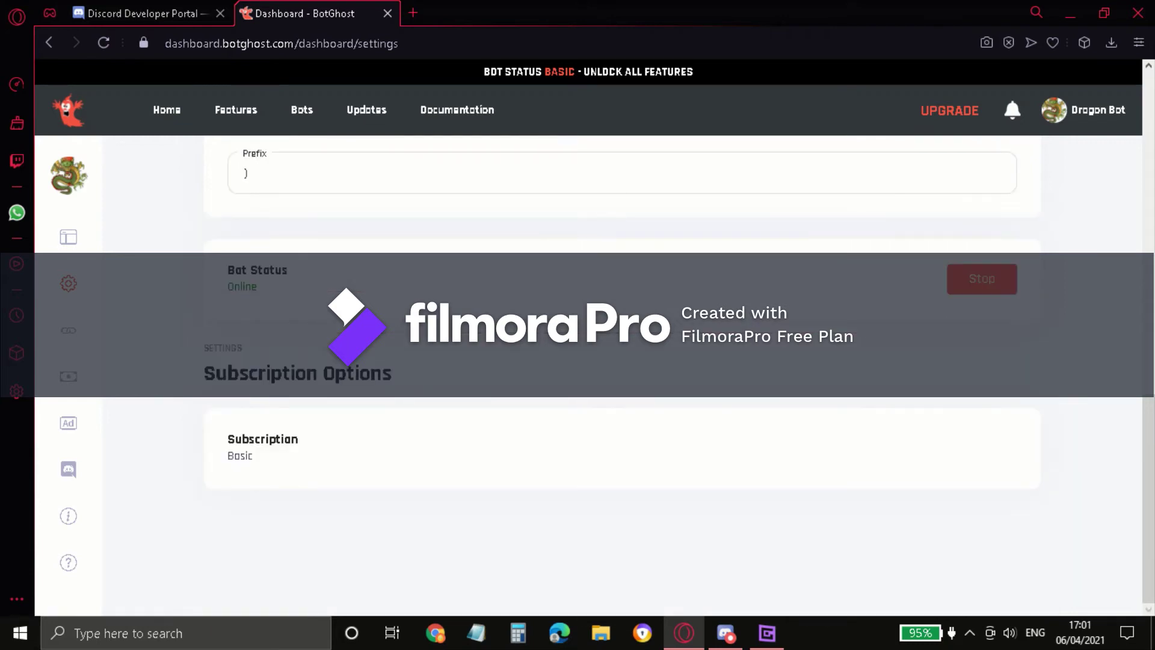
drag(228, 270, 257, 287)
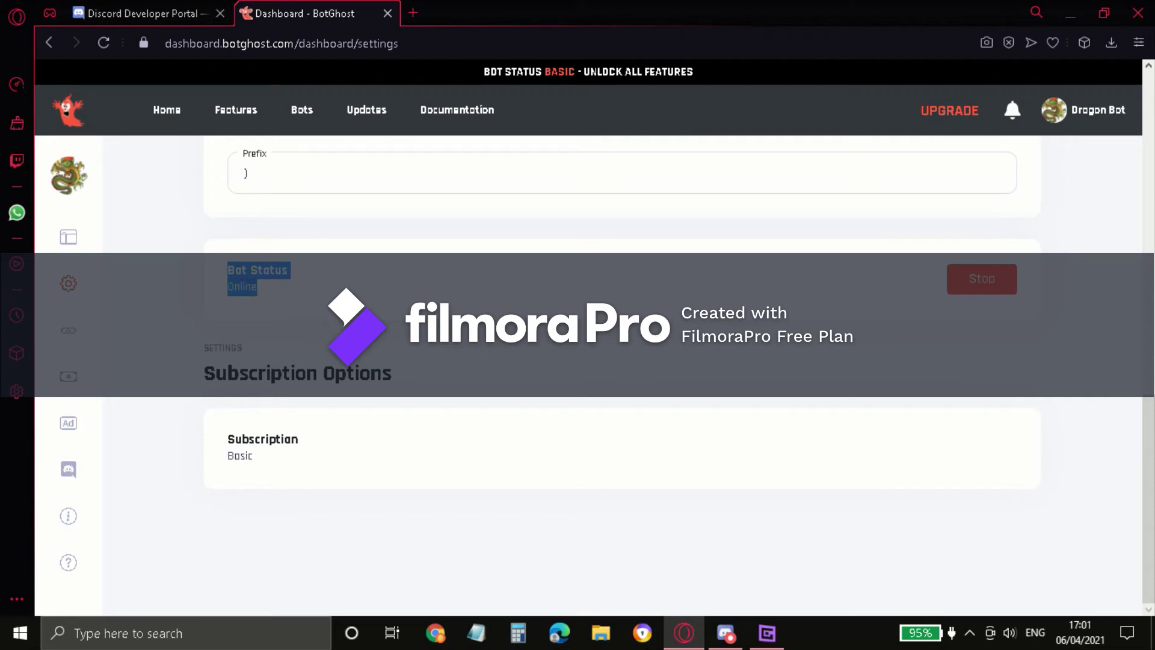
Switch to the Discord Developer Portal and look through Dragon Bot's OAuth2 and General Information pages.
click(144, 13)
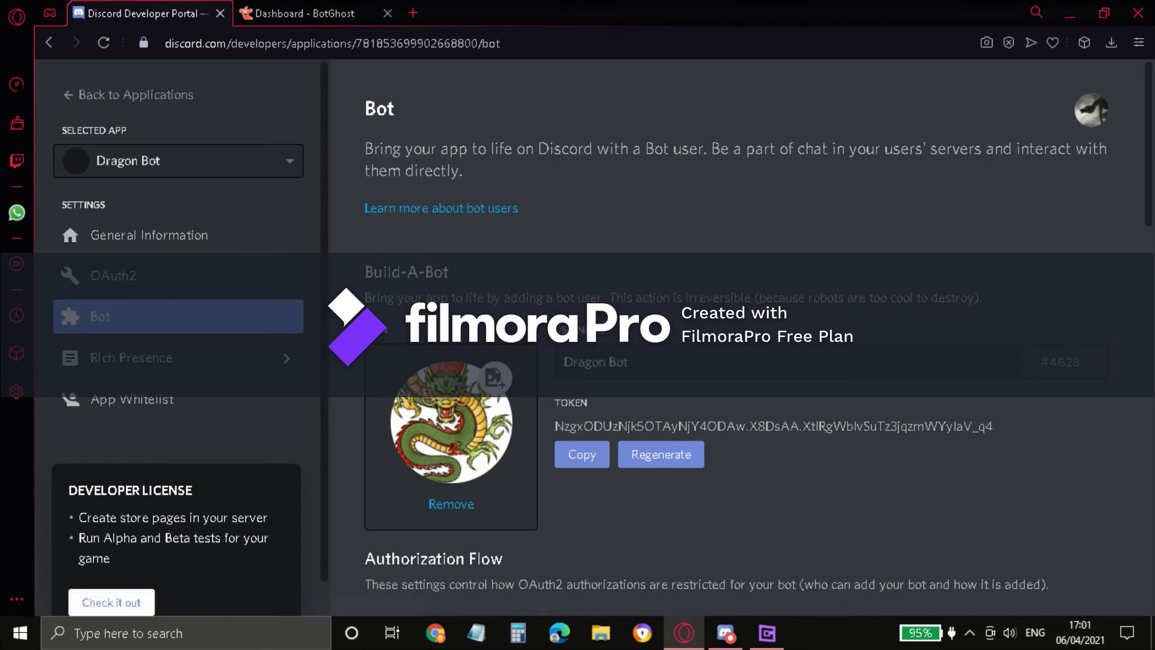
click(113, 276)
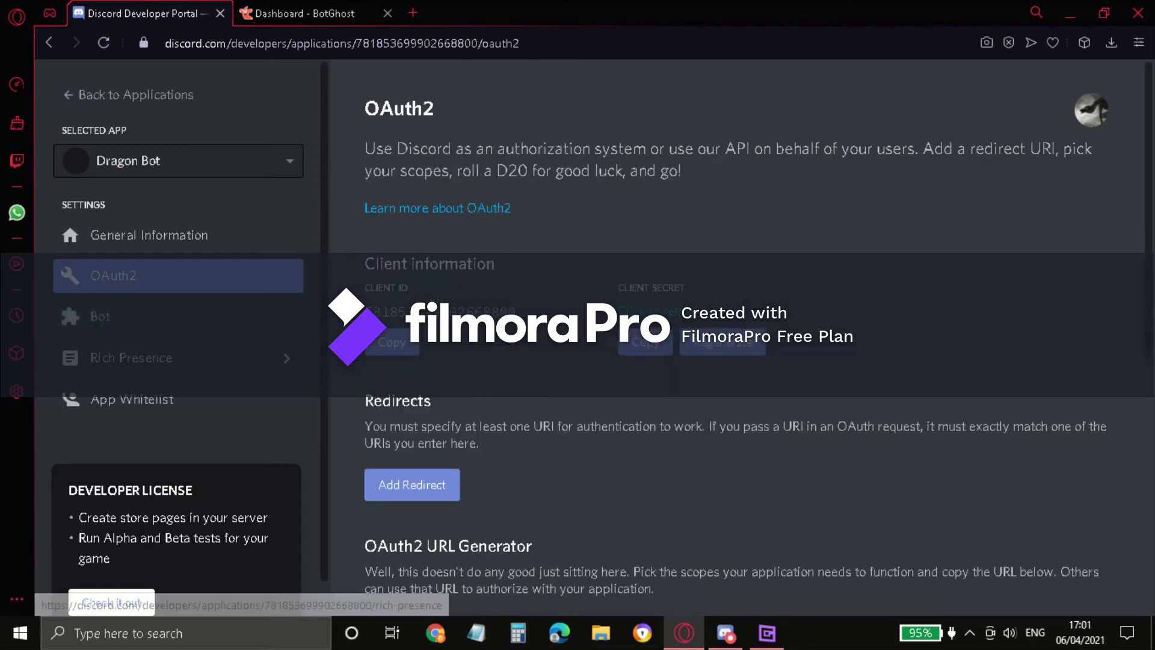
scroll(737, 361, down, 3)
scroll(737, 361, up, 1)
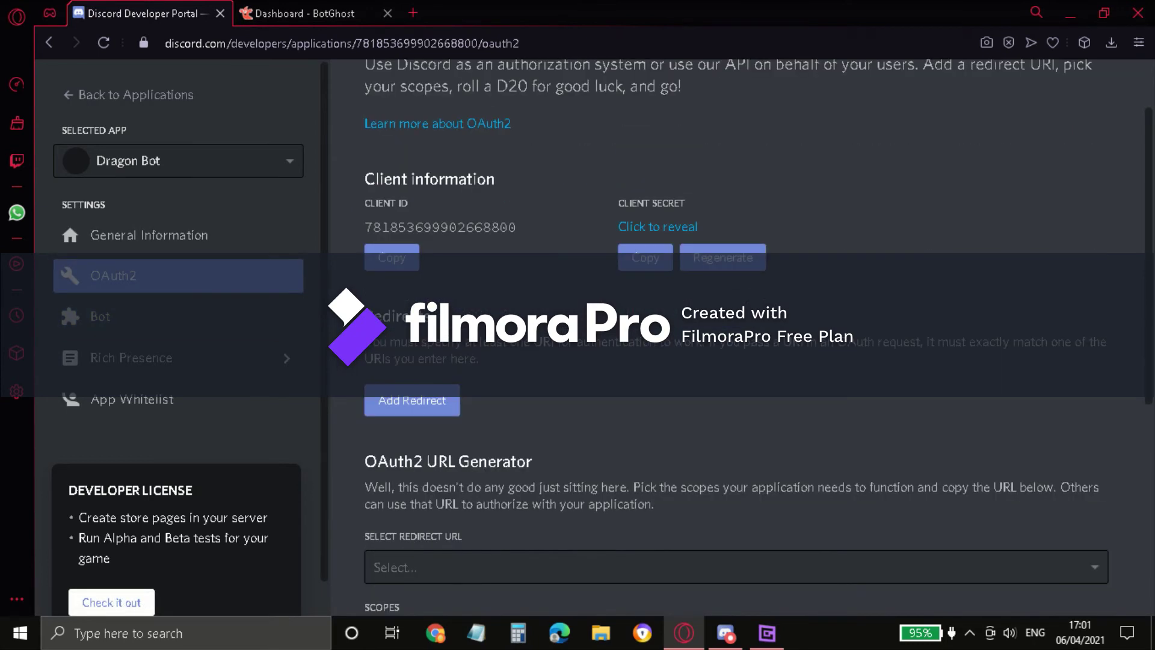
click(149, 234)
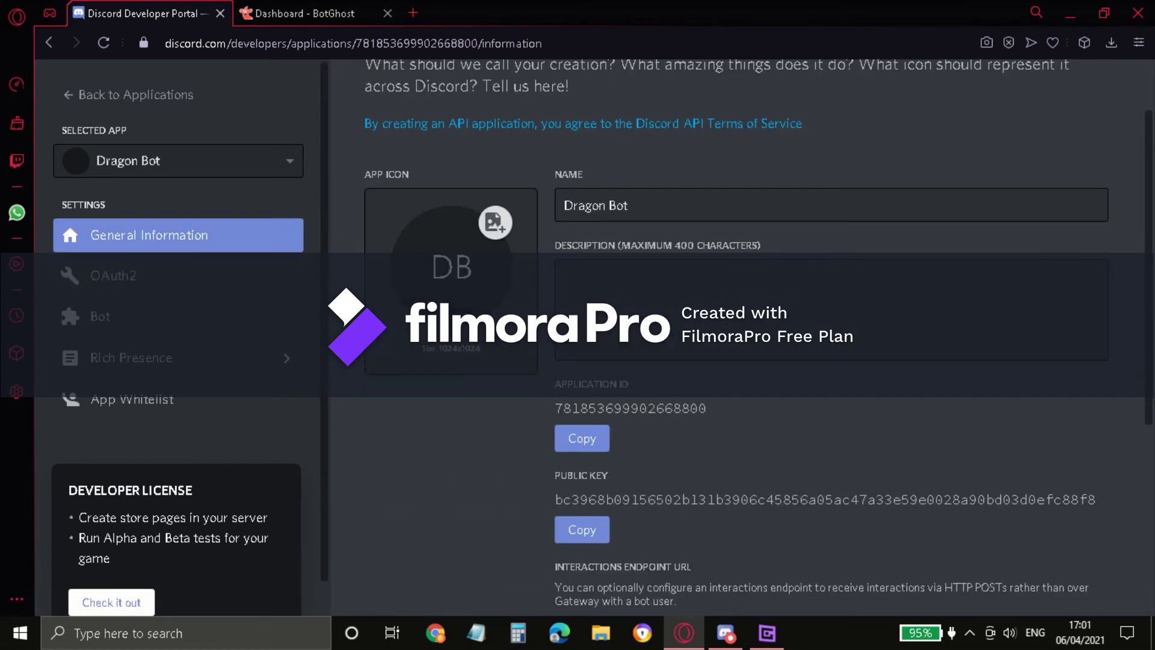
scroll(737, 361, down, 3)
scroll(830, 337, down, 3)
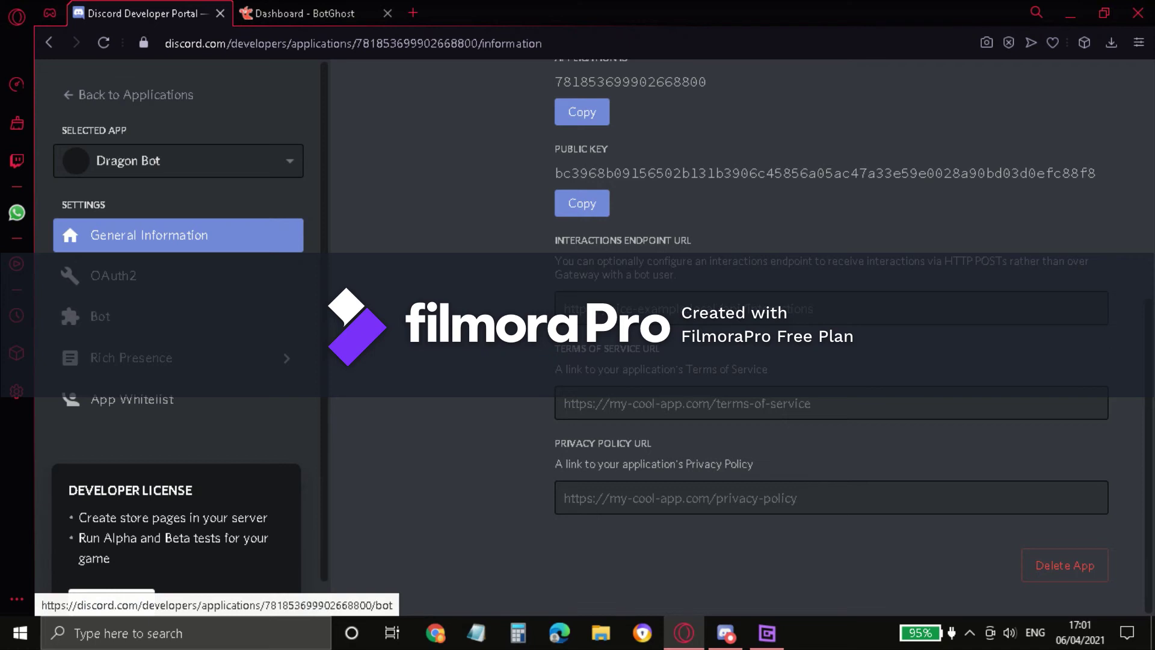
Look through Dragon Bot's Bot page down to the bot permissions, and open its Rich Presence Art Assets page.
click(115, 275)
click(100, 316)
scroll(739, 337, up, 4)
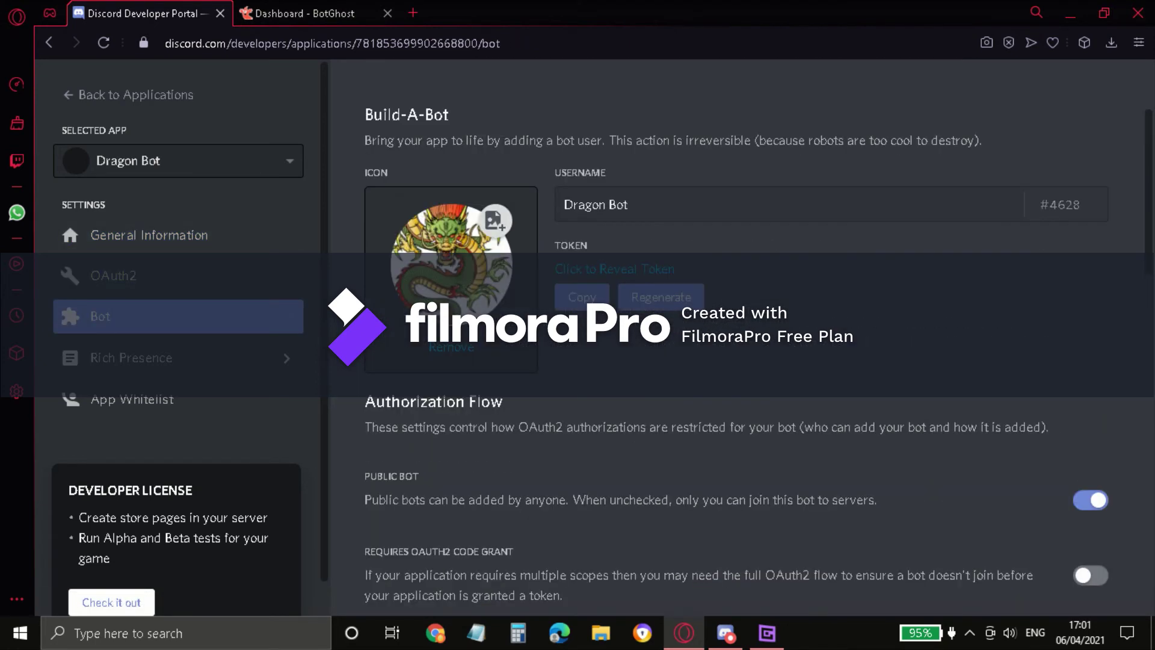
scroll(740, 336, down, 20)
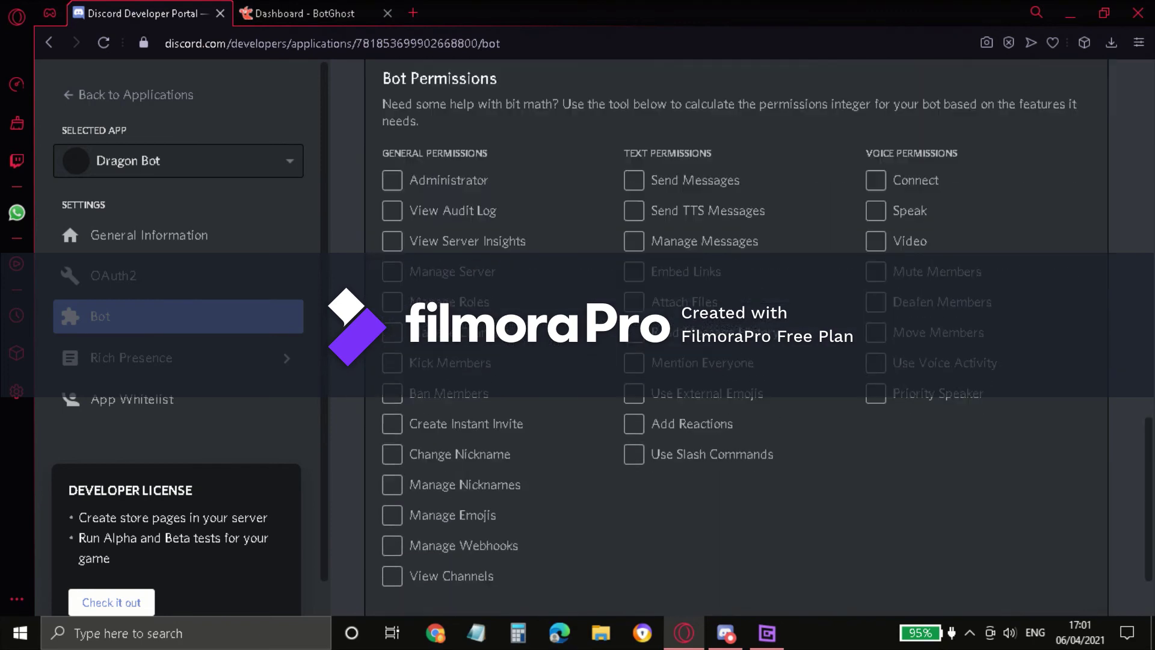
scroll(739, 337, down, 1)
click(131, 357)
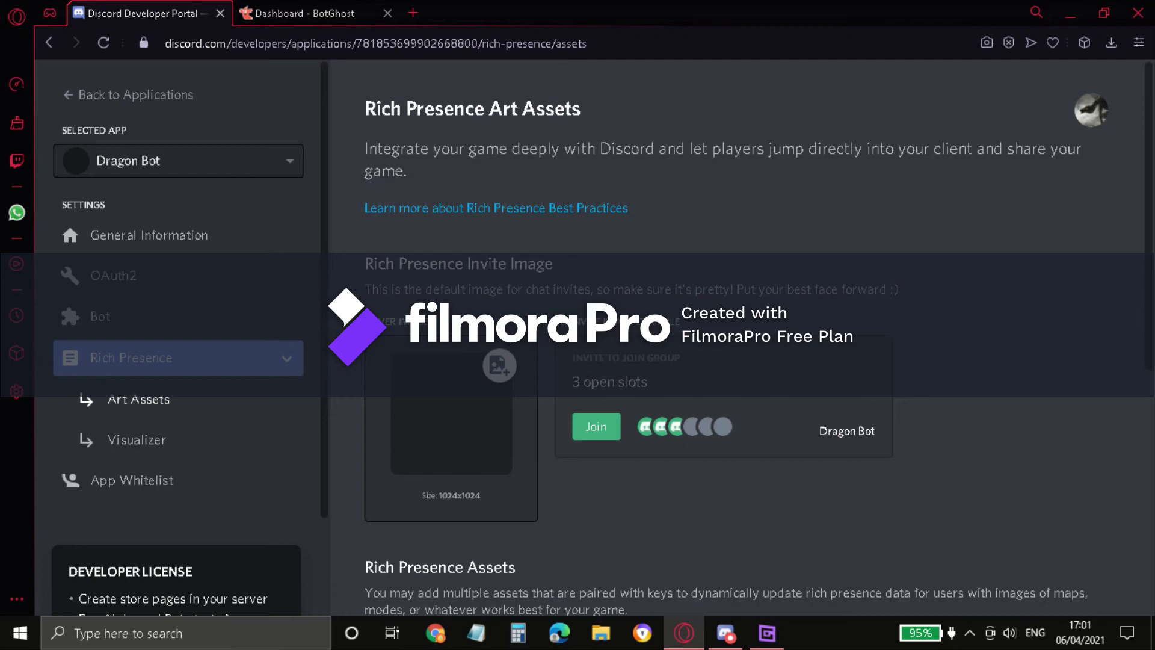
Review Dragon Bot's OAuth2 page down to the URL Generator scopes and return to the Bot page.
click(113, 275)
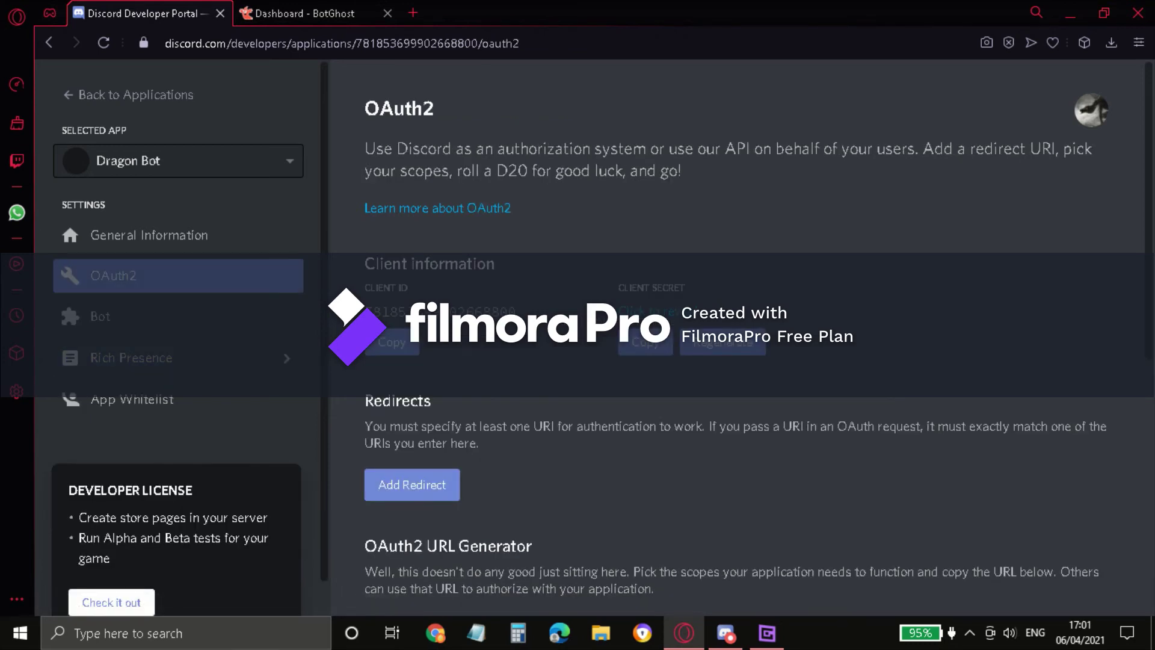
scroll(737, 337, down, 5)
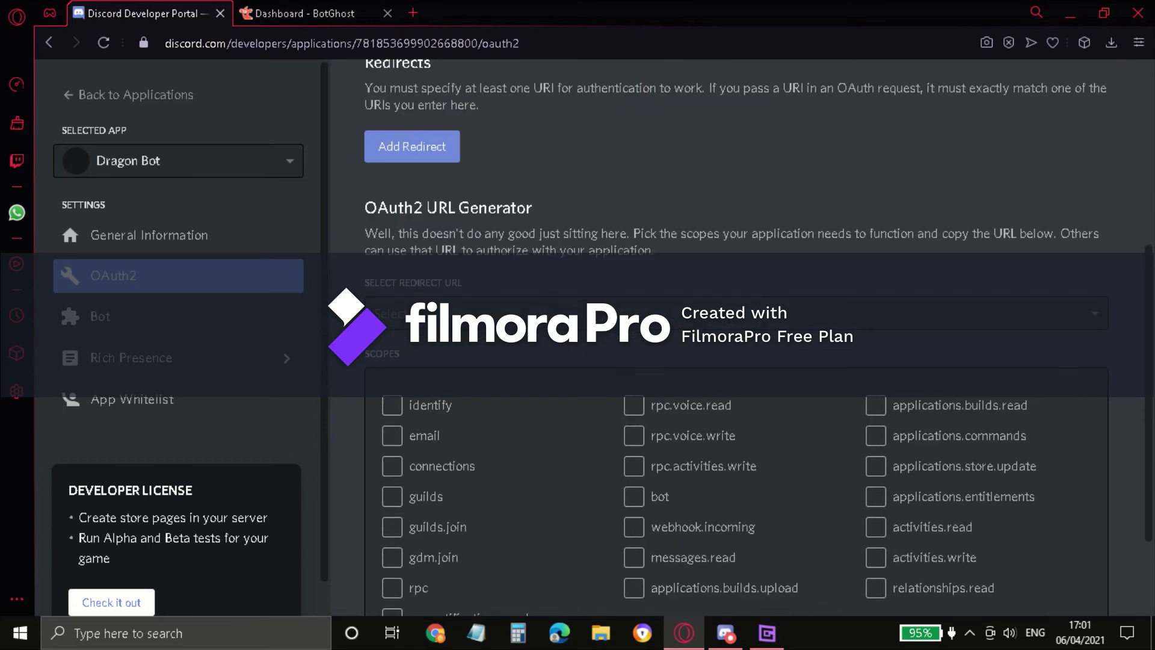
scroll(736, 337, down, 2)
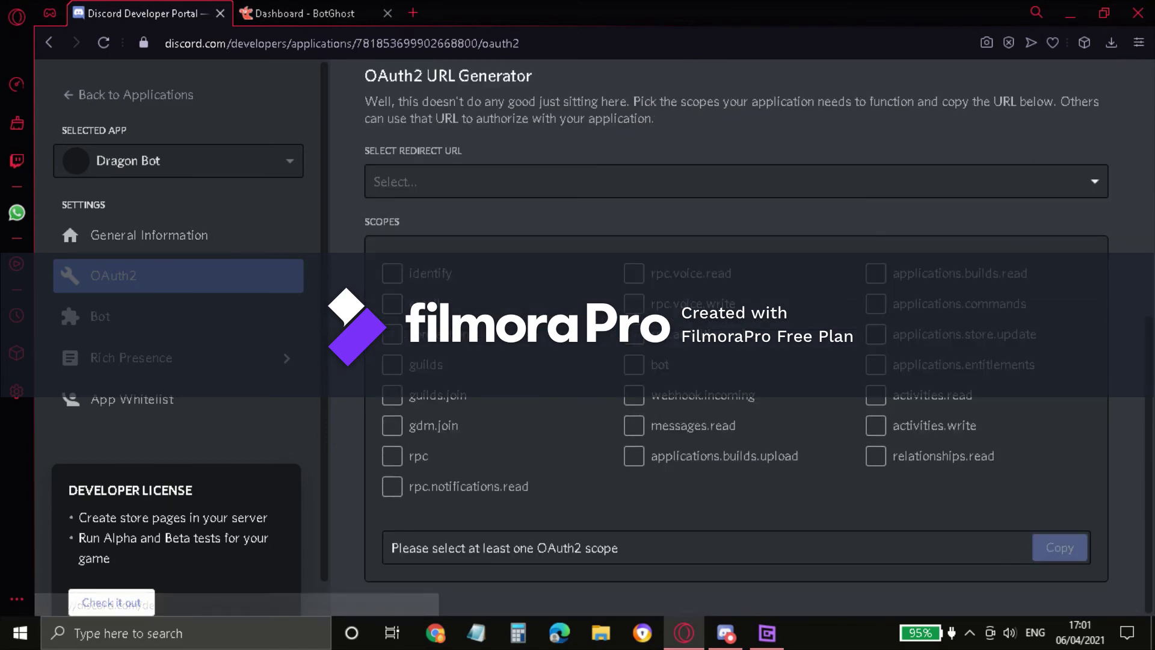
scroll(736, 337, up, 7)
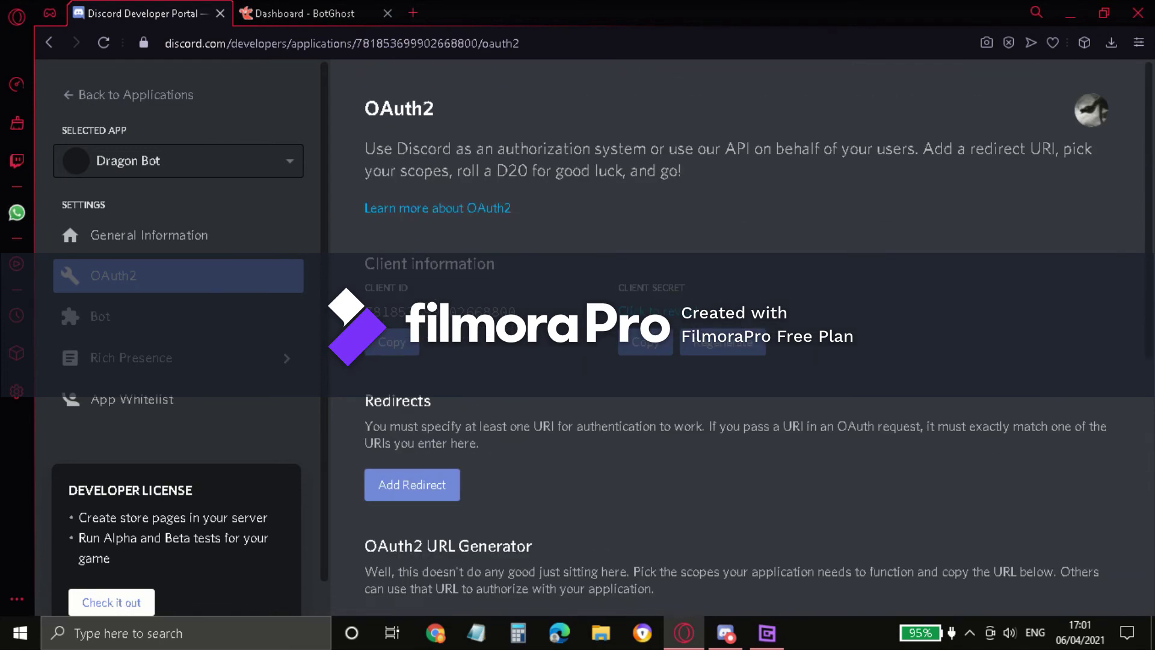
scroll(737, 337, down, 3)
click(100, 316)
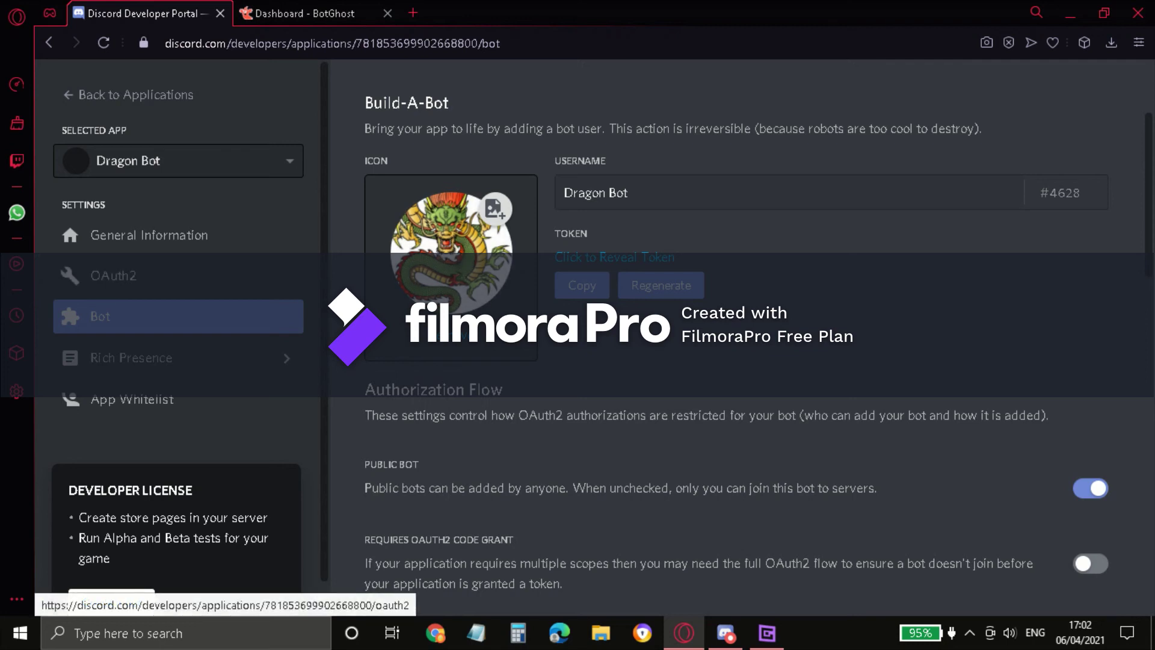
In Dragon Bot's OAuth2 URL Generator, select the bot scope and the Administrator permission.
click(113, 275)
scroll(737, 337, down, 4)
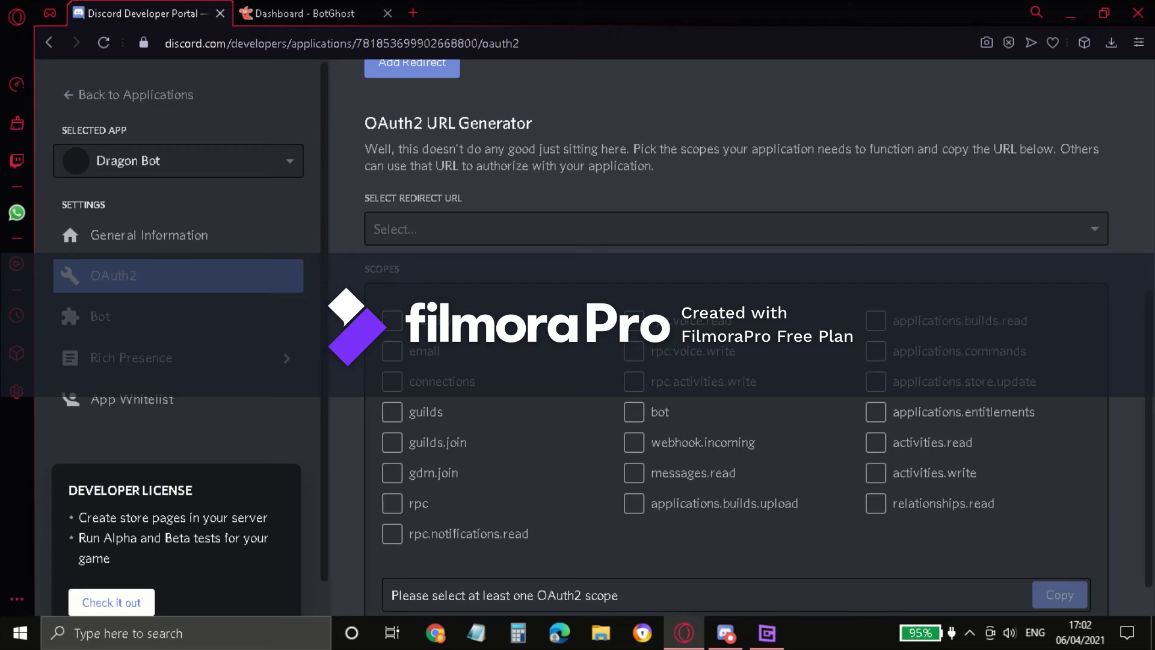
scroll(737, 337, down, 1)
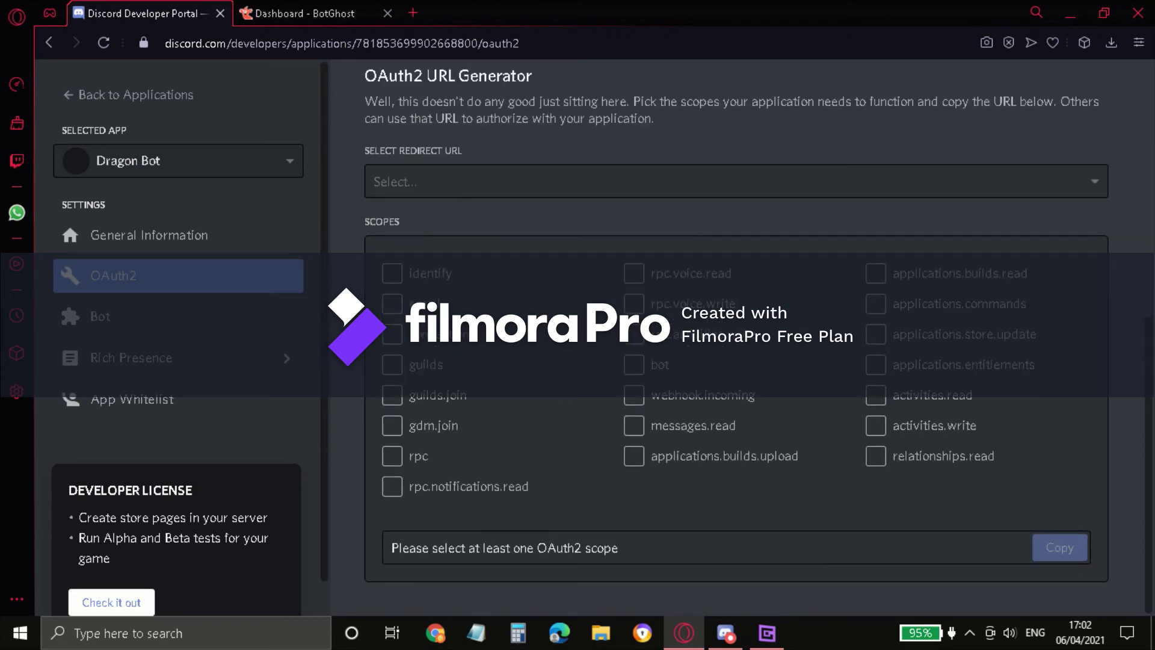
click(634, 366)
scroll(633, 365, down, 3)
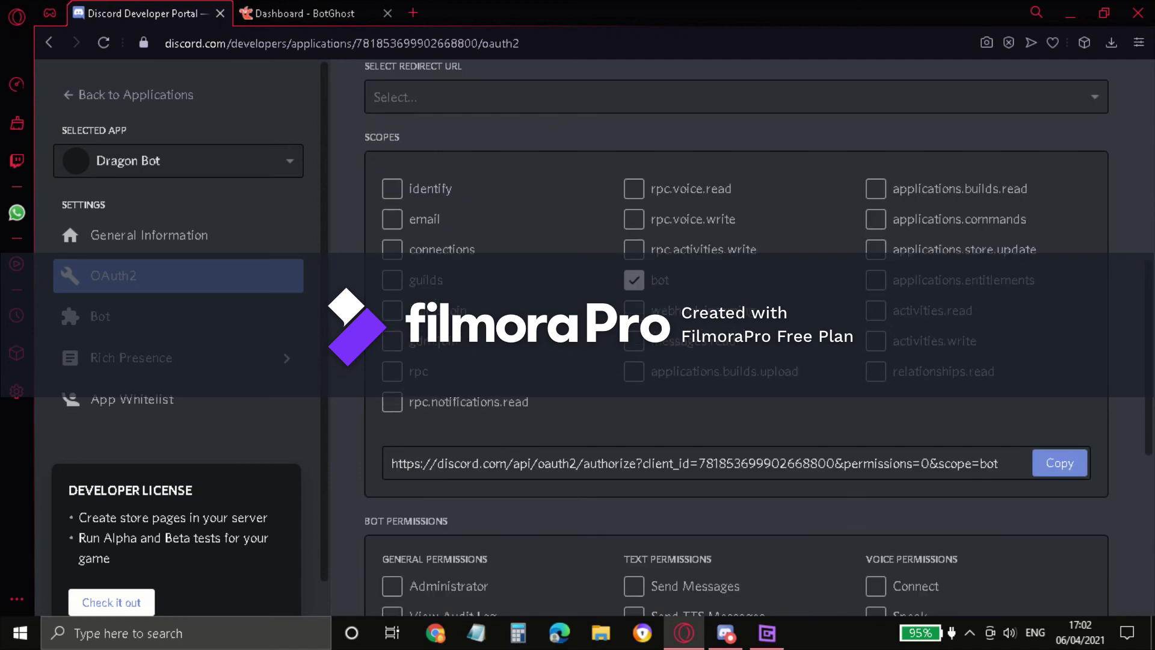
scroll(737, 337, down, 4)
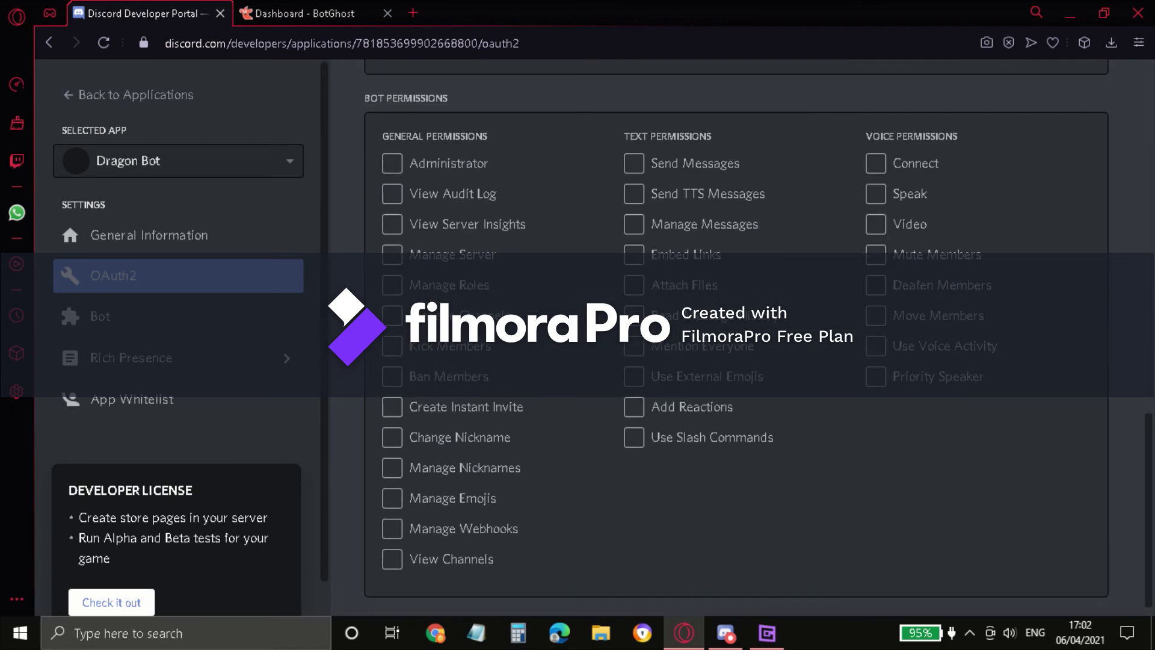
click(392, 164)
scroll(737, 336, up, 5)
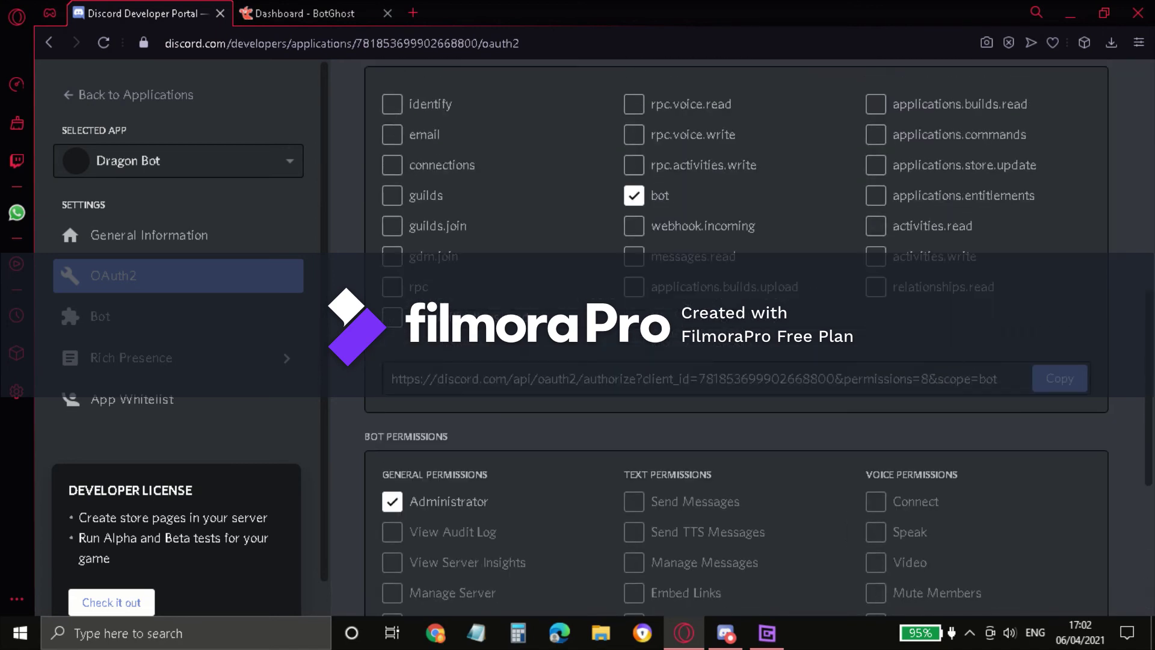
Copy the generated OAuth2 invite URL, open it in a new browser tab and check which servers the bot can be added to.
drag(998, 378, 390, 378)
key(ctrl+c)
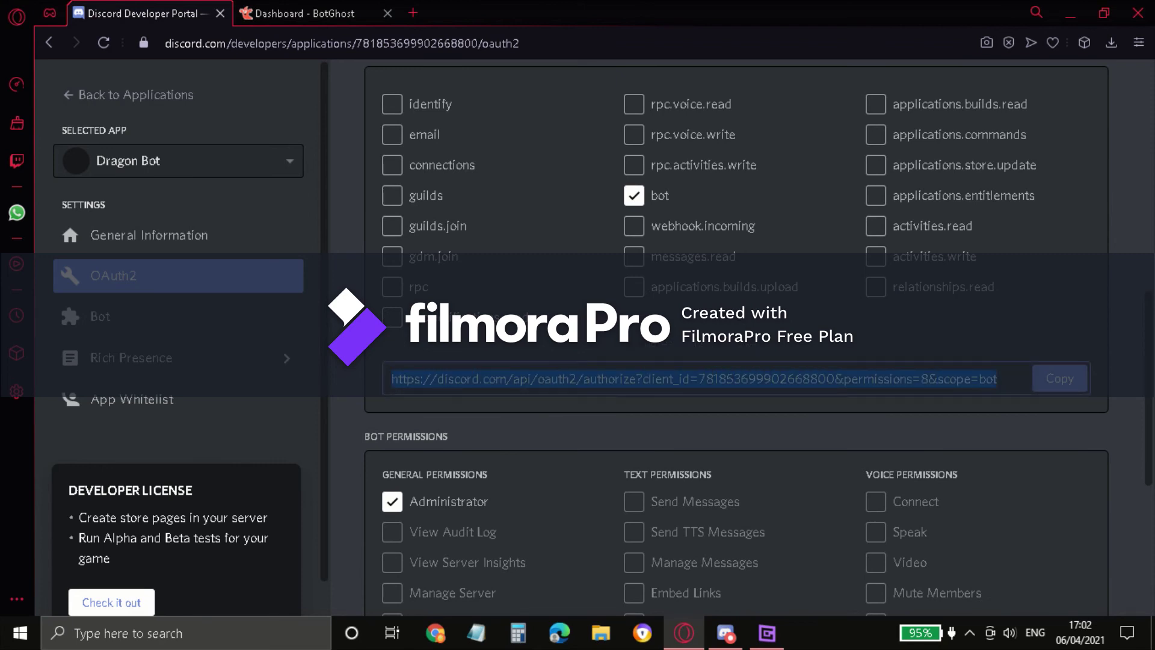
click(1059, 379)
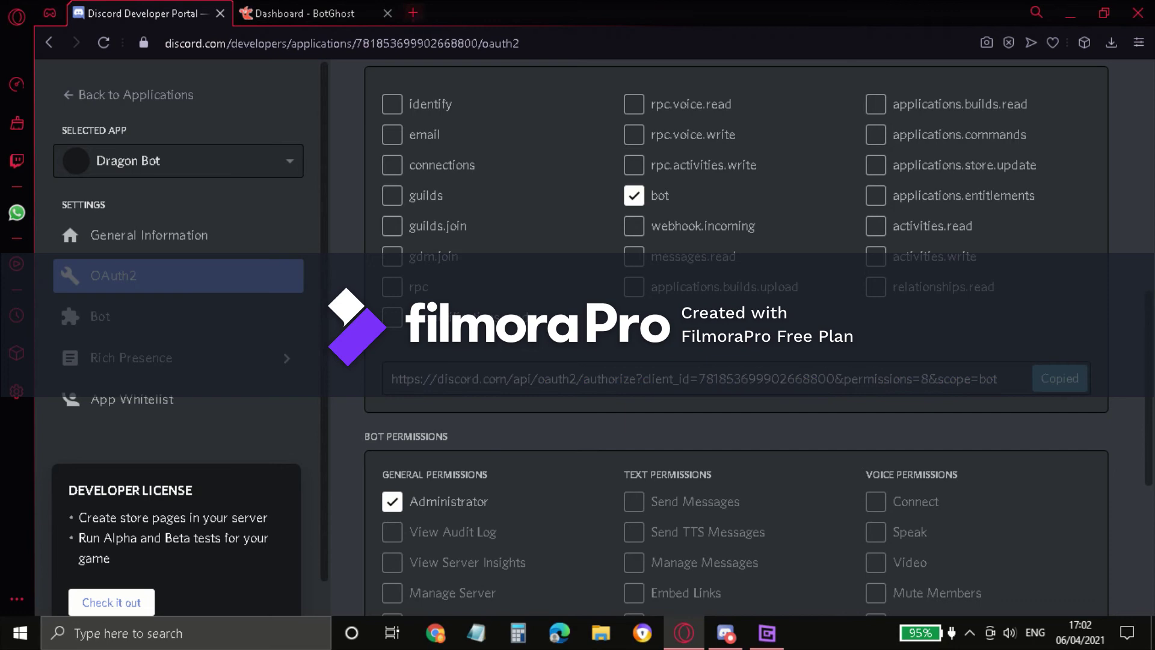
click(413, 13)
key(ctrl+v)
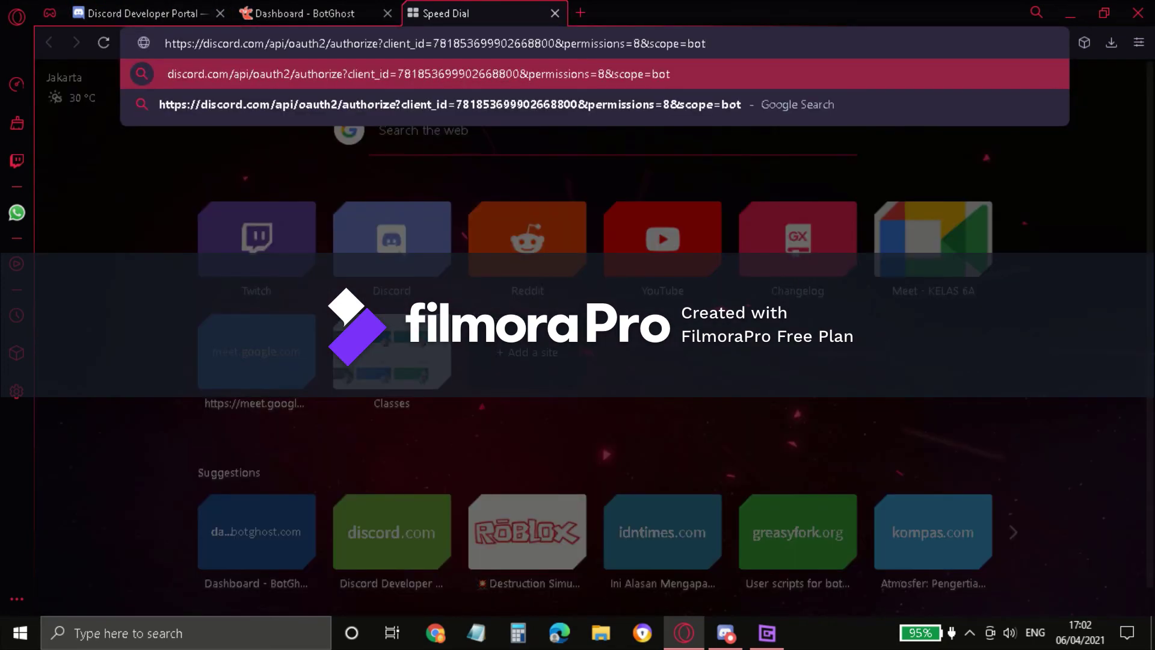
key(Return)
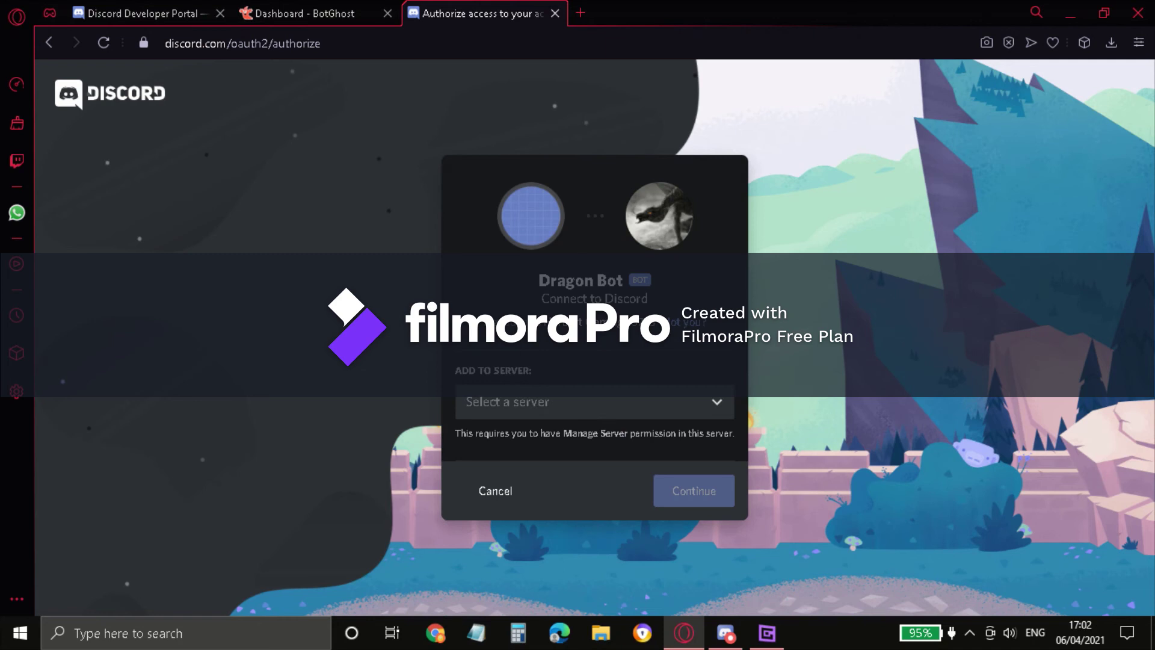
click(594, 401)
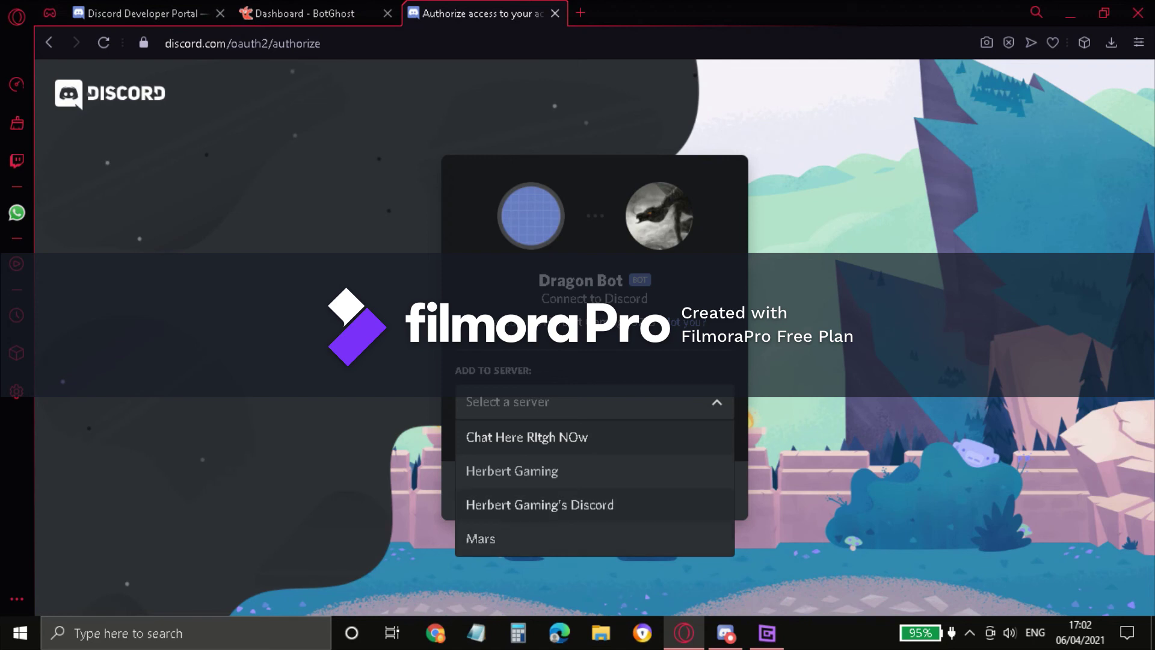
click(594, 402)
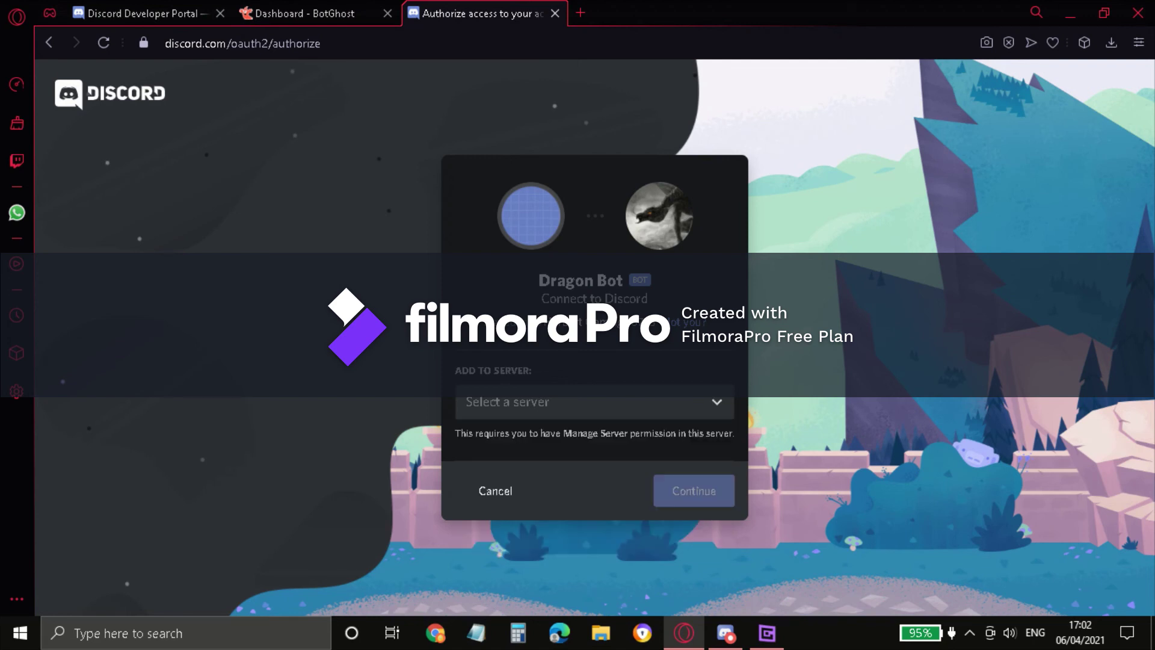
click(725, 633)
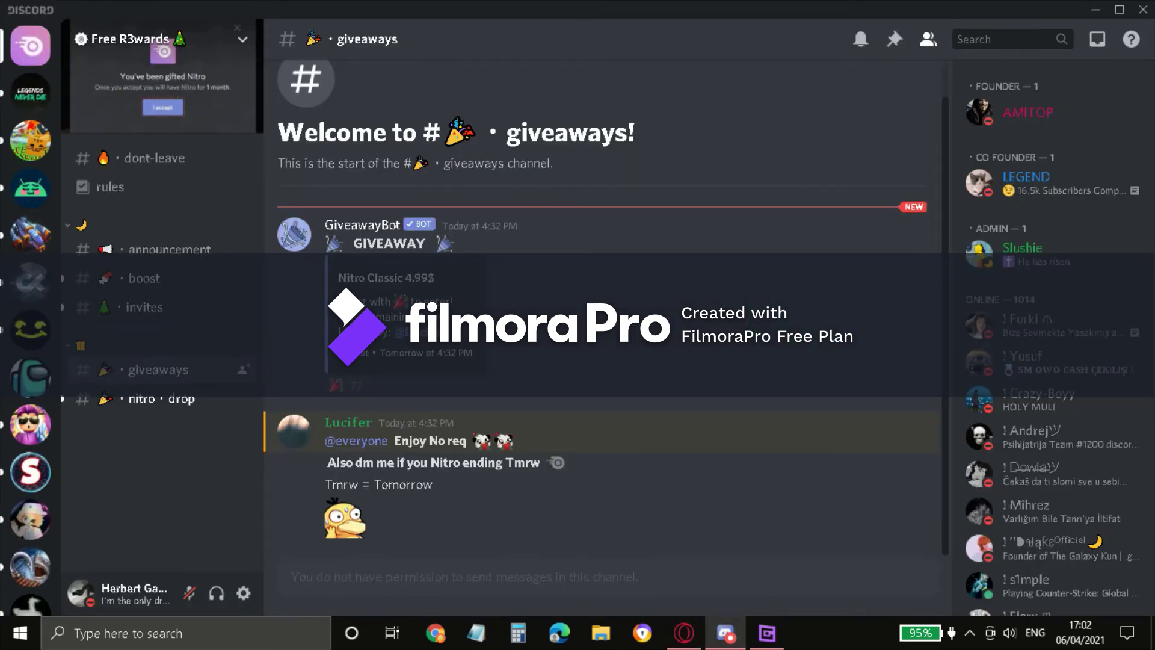
scroll(30, 451, down, 10)
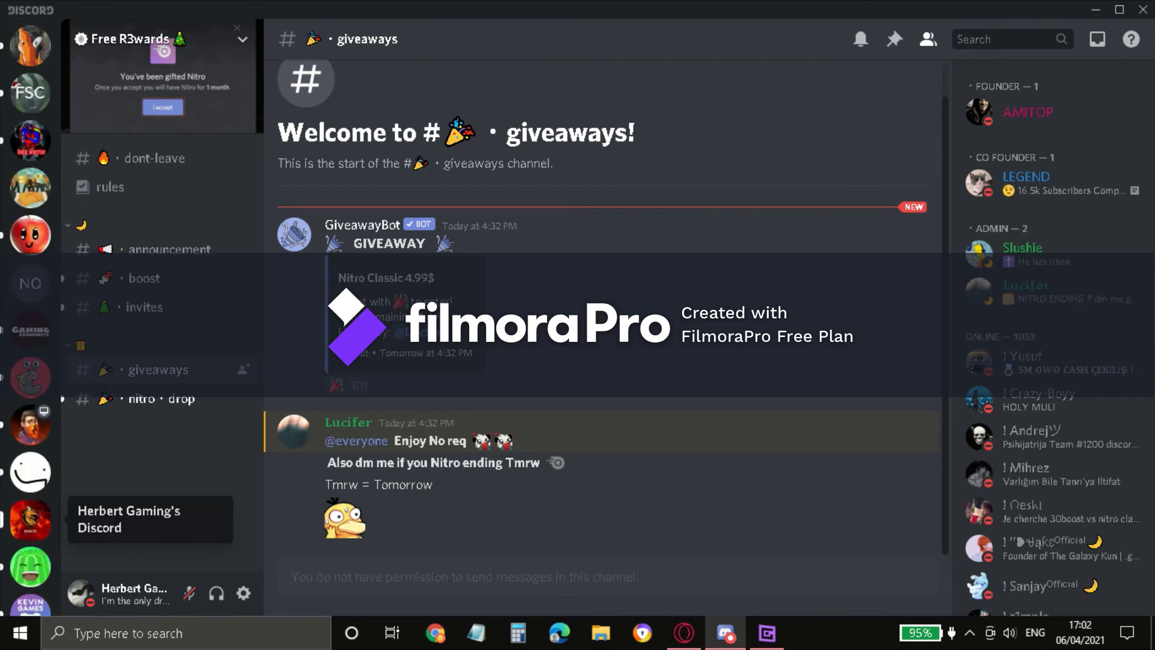
click(30, 518)
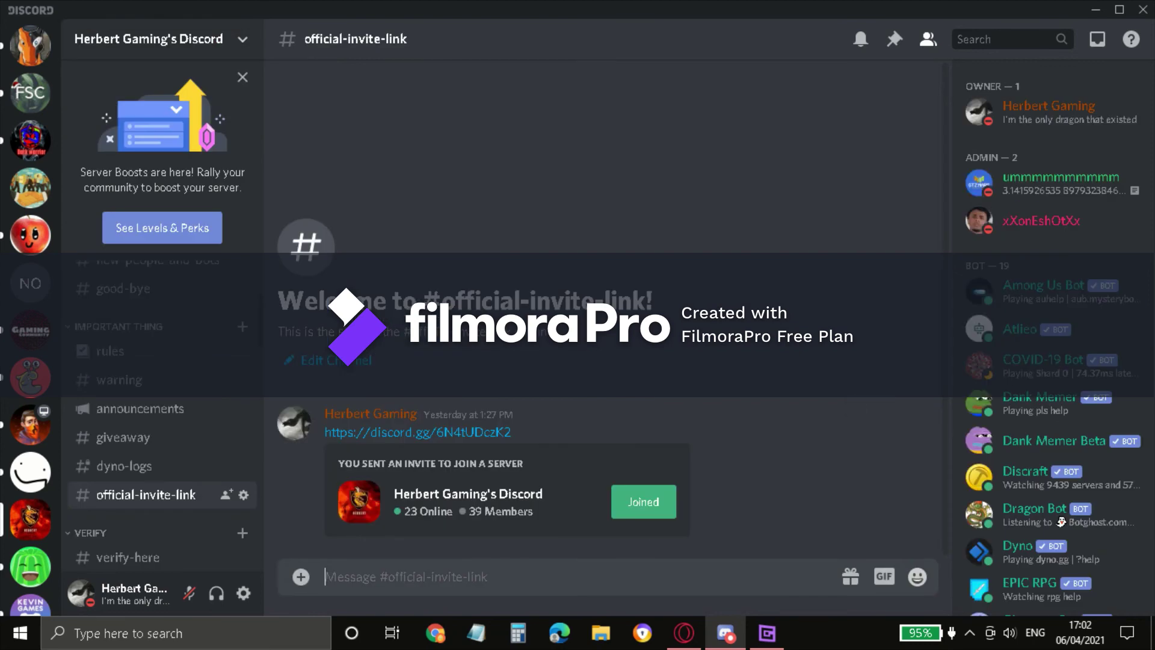
scroll(1053, 337, down, 10)
scroll(1052, 337, up, 5)
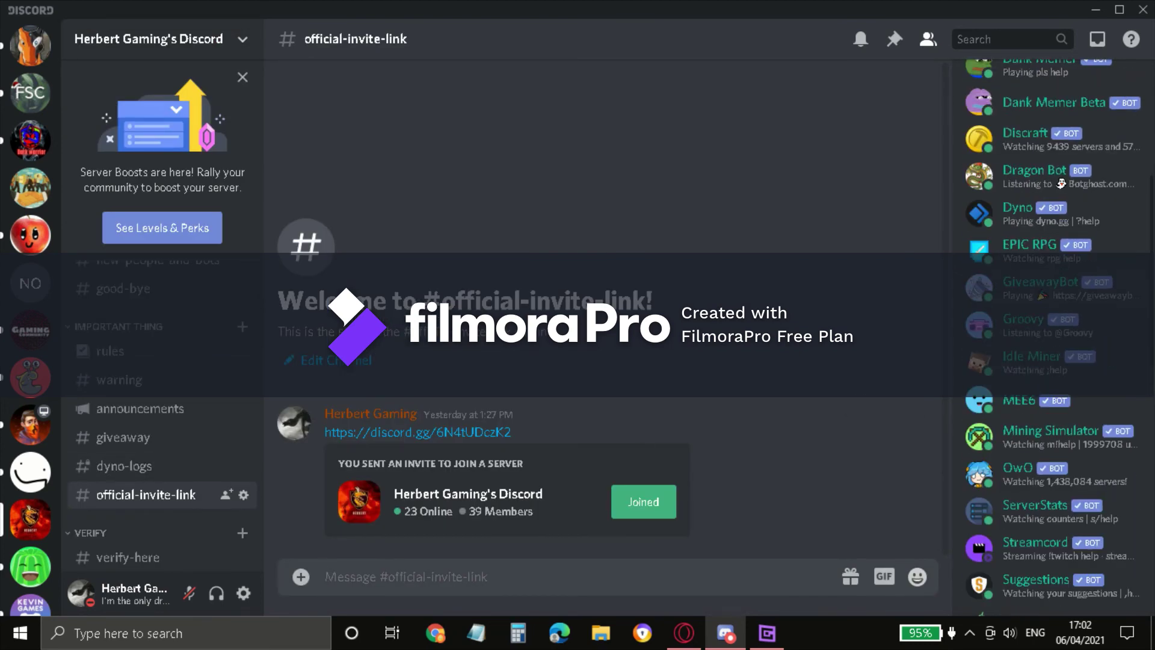
scroll(1053, 262, up, 2)
click(1035, 260)
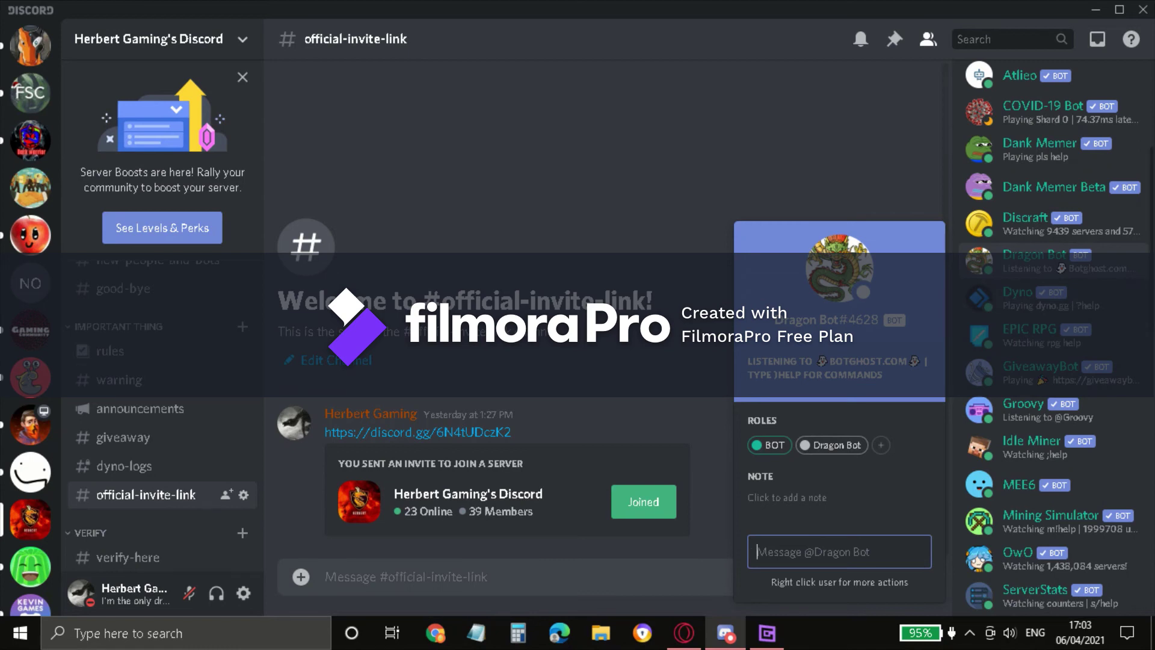
click(1034, 260)
Find the npc,no command bot among the server's offline members and view its profile.
scroll(1053, 337, down, 2)
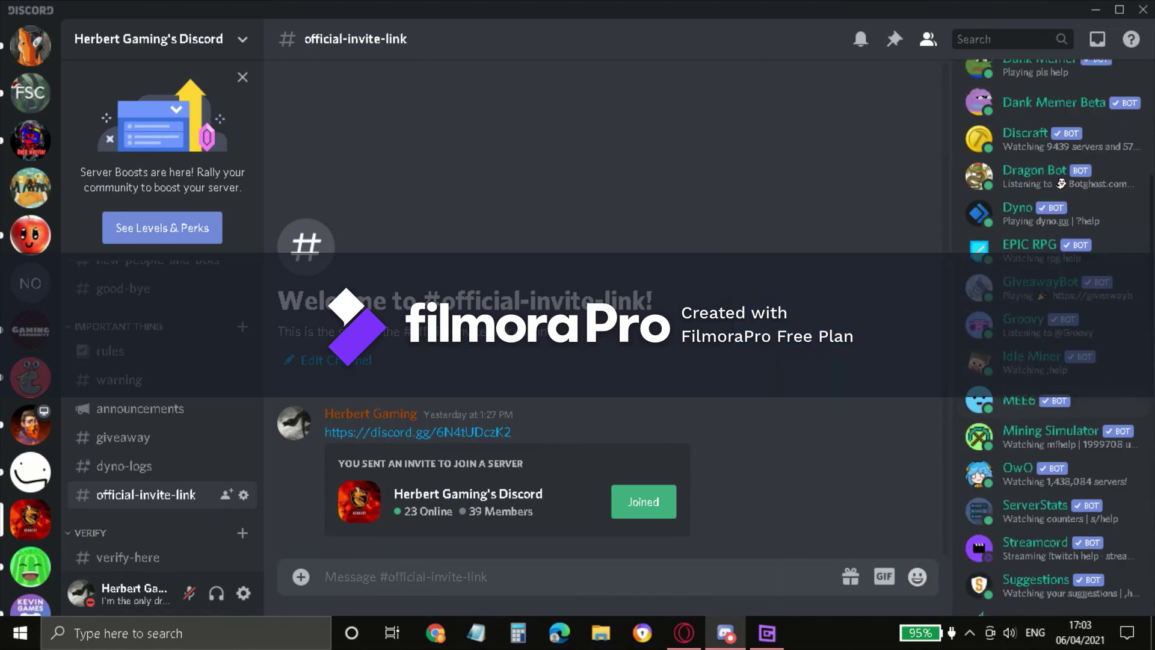
scroll(1052, 337, down, 5)
scroll(1052, 337, down, 8)
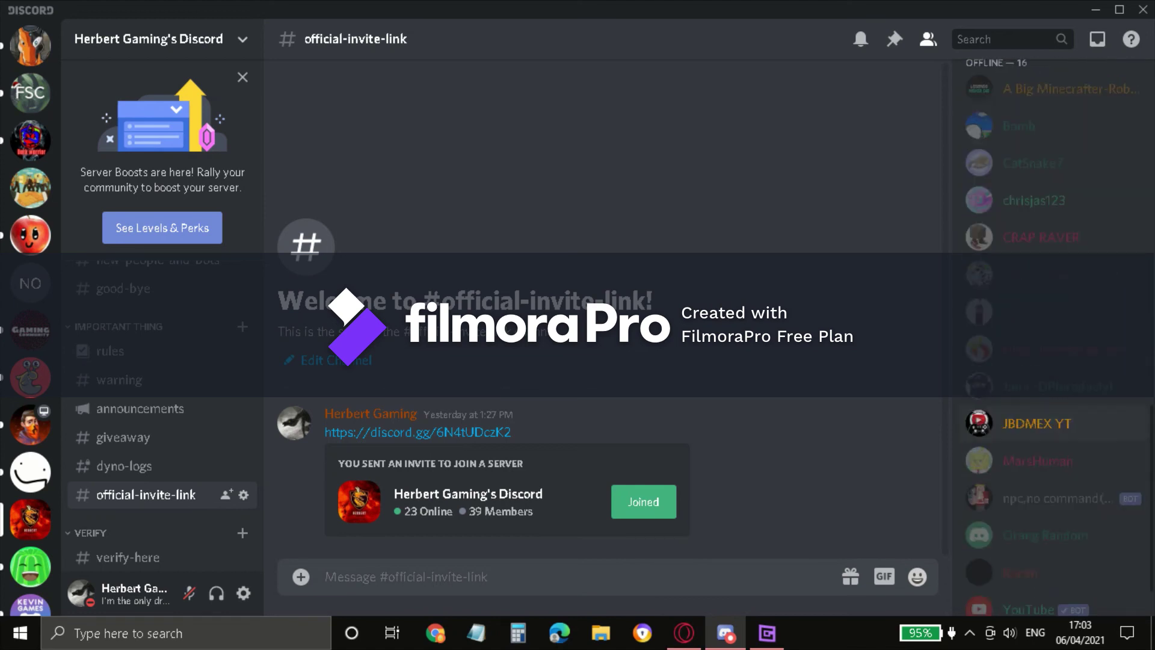
click(1053, 498)
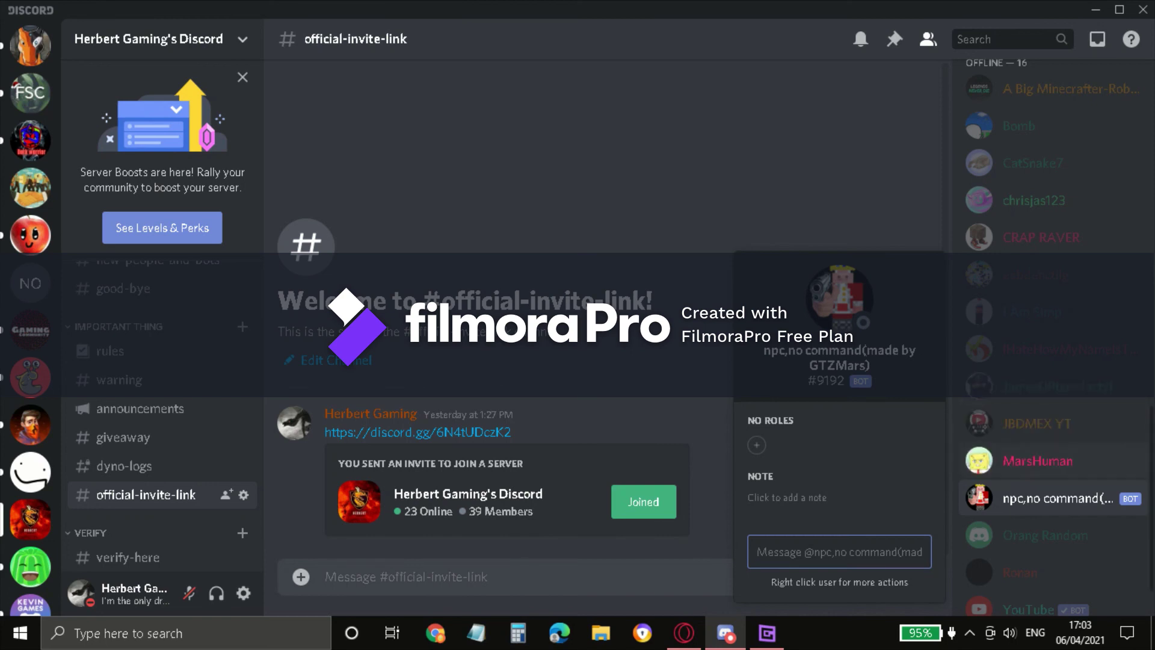
click(1052, 498)
Switch back to the browser, close the bot authorization page and review the OAuth2 URL Generator's selected scope and permissions.
click(684, 632)
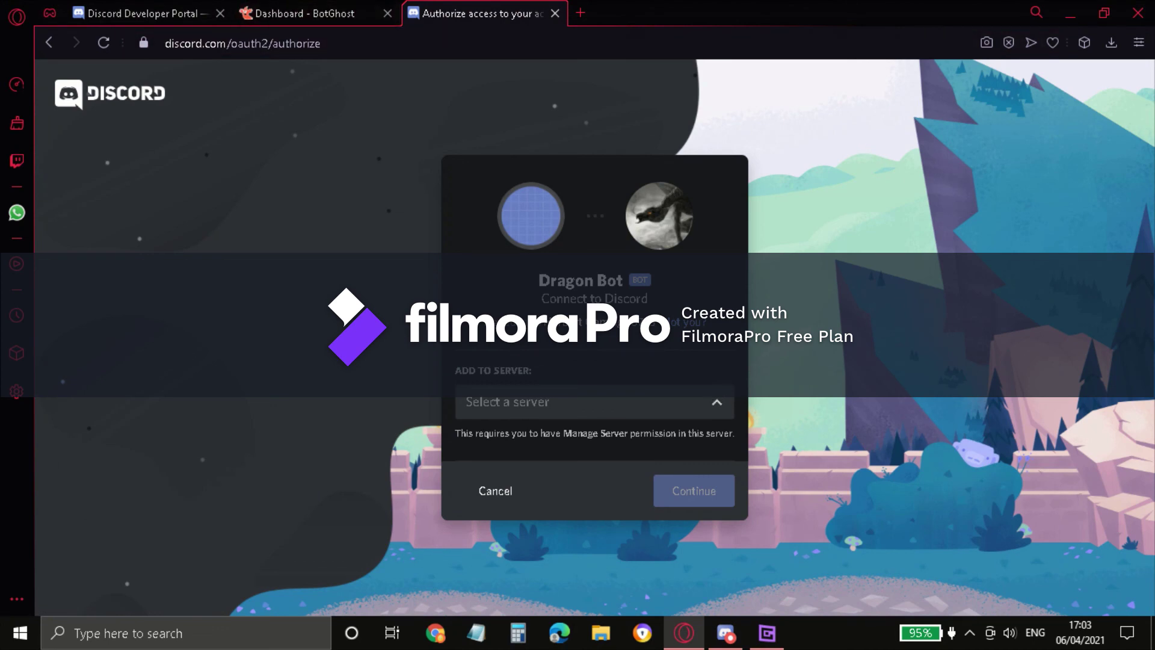
click(595, 401)
click(594, 402)
key(ctrl+w)
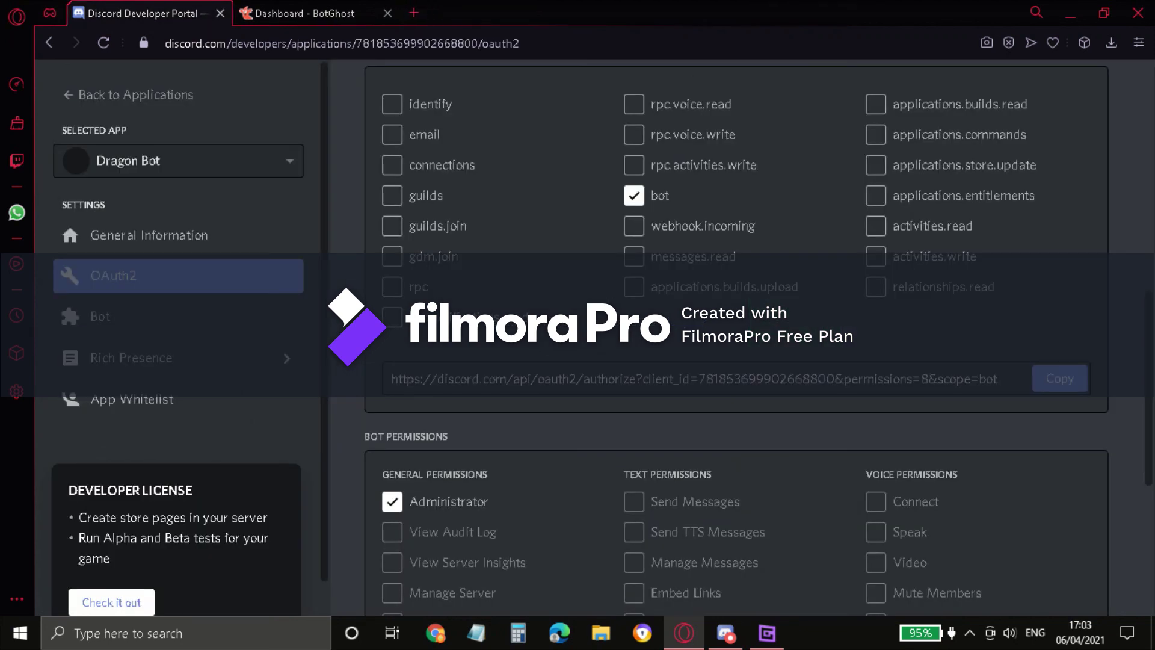
scroll(178, 337, down, 2)
scroll(736, 337, down, 3)
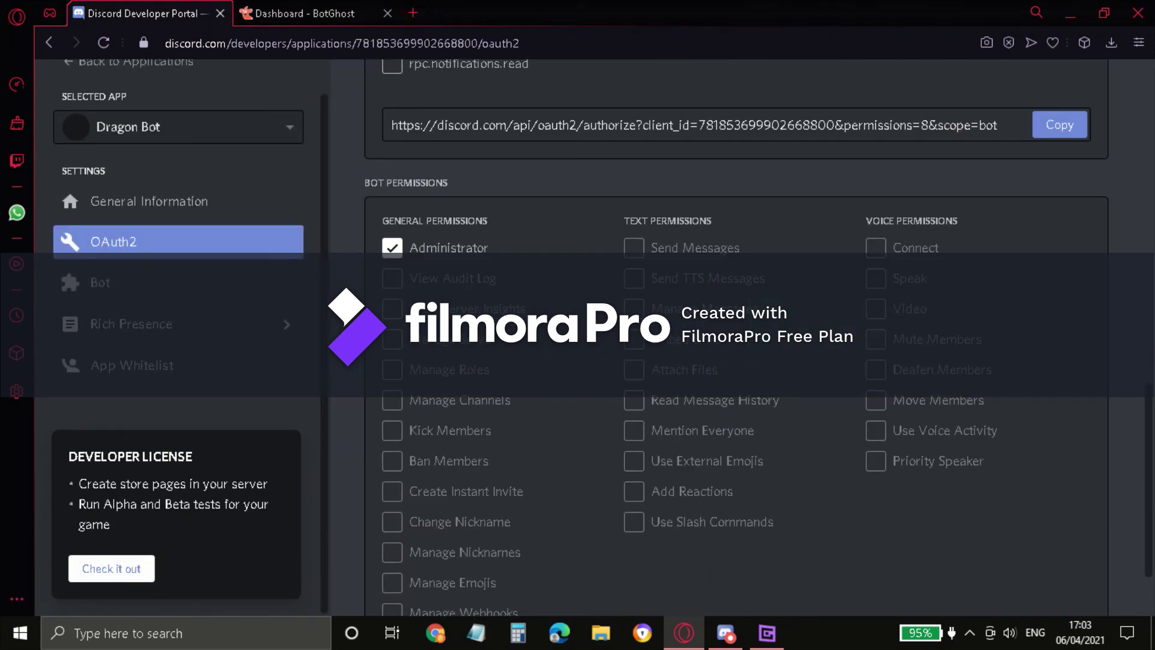
scroll(736, 337, up, 8)
scroll(736, 336, up, 4)
Switch to the BotGhost dashboard and review Dragon Bot's prefix and bot status in the settings.
click(305, 13)
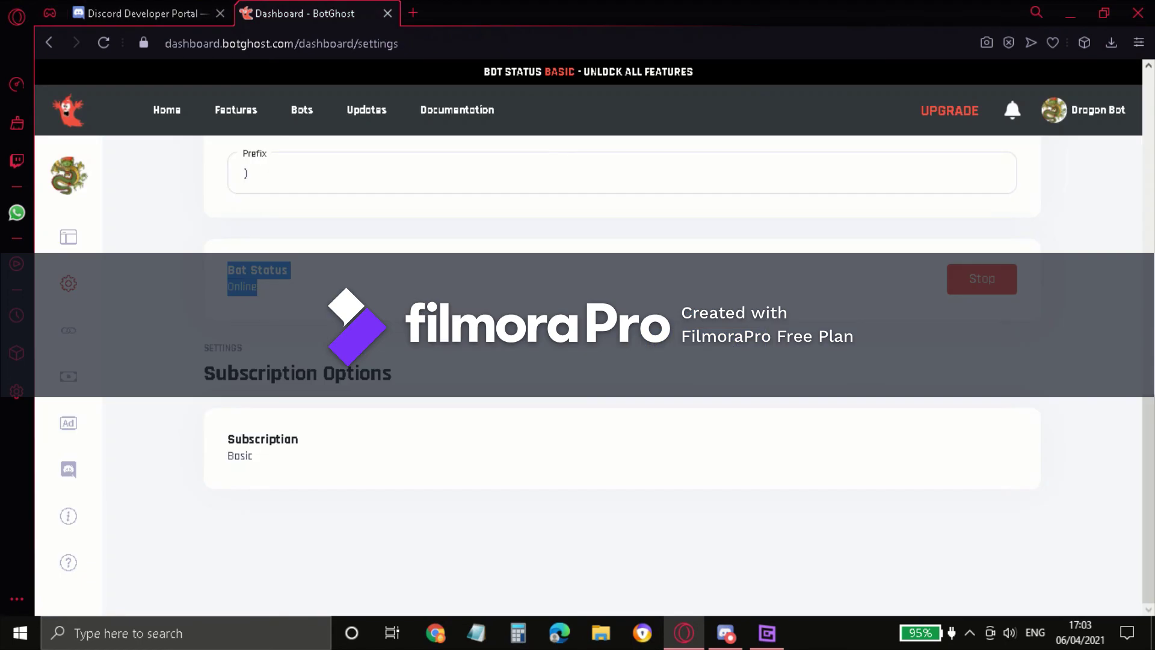
scroll(622, 373, up, 4)
scroll(621, 373, down, 4)
Switch to Discord and check whether Dragon Bot is listed among the server's online bots or offline members.
click(726, 633)
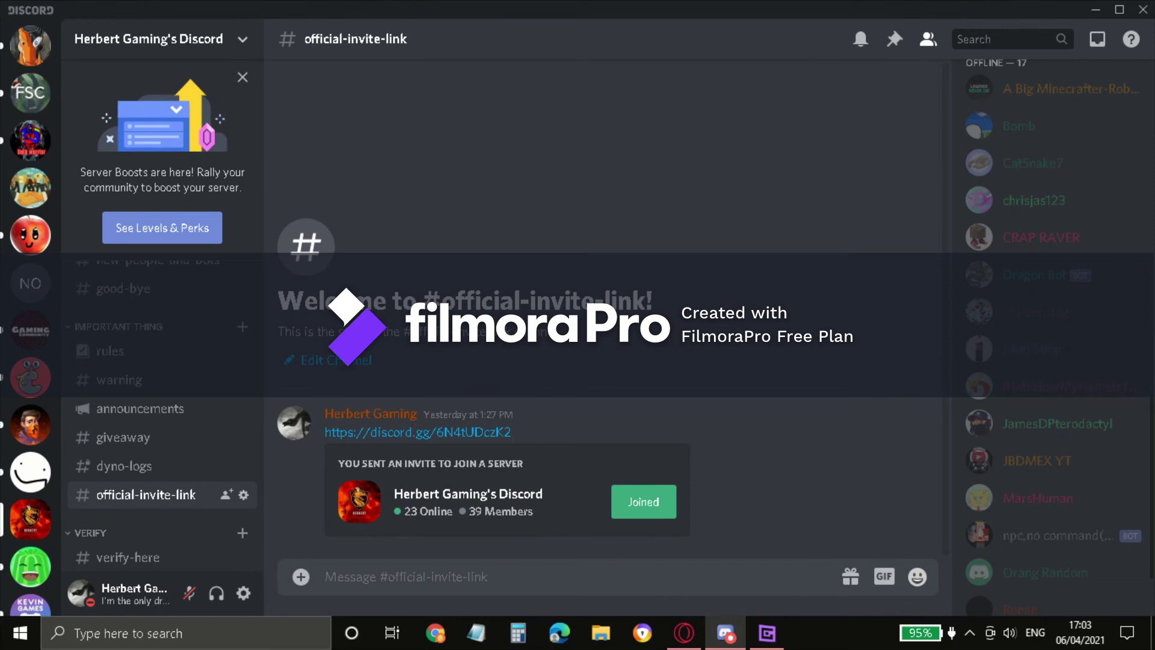
scroll(1053, 337, up, 10)
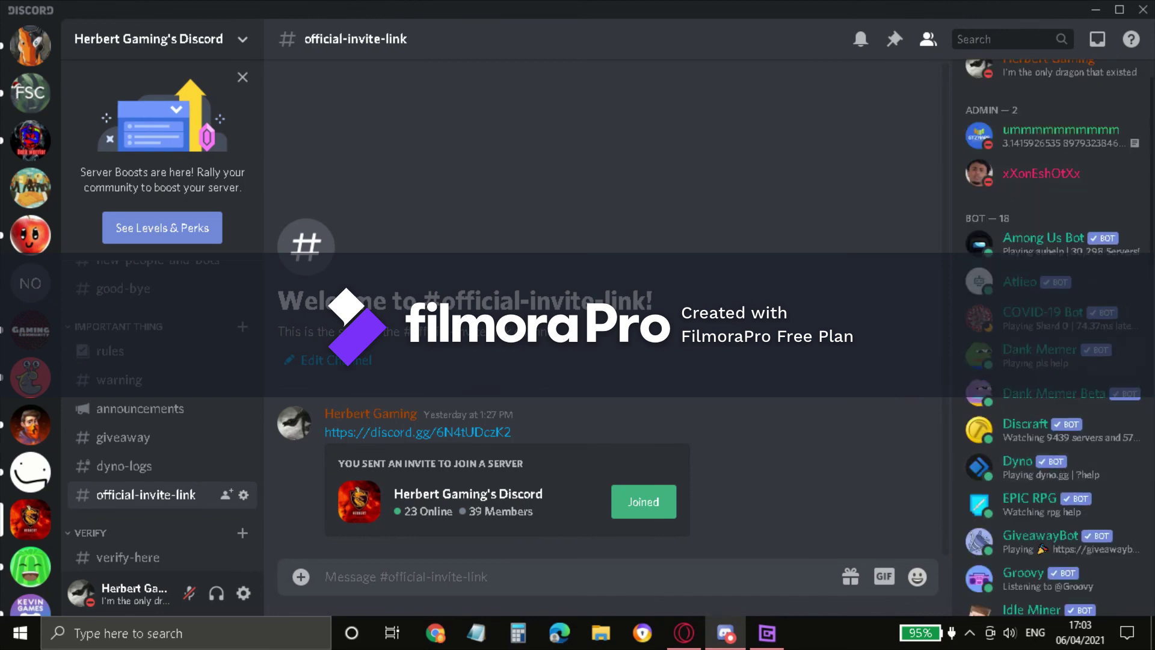
scroll(1052, 336, down, 10)
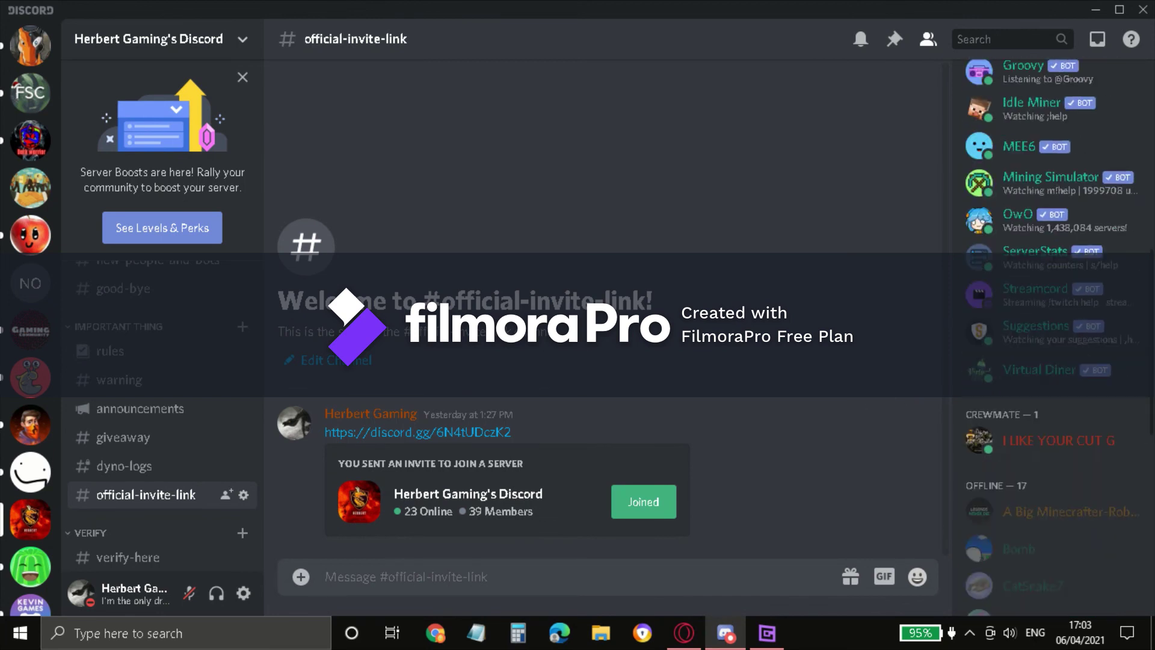
scroll(1035, 451, down, 3)
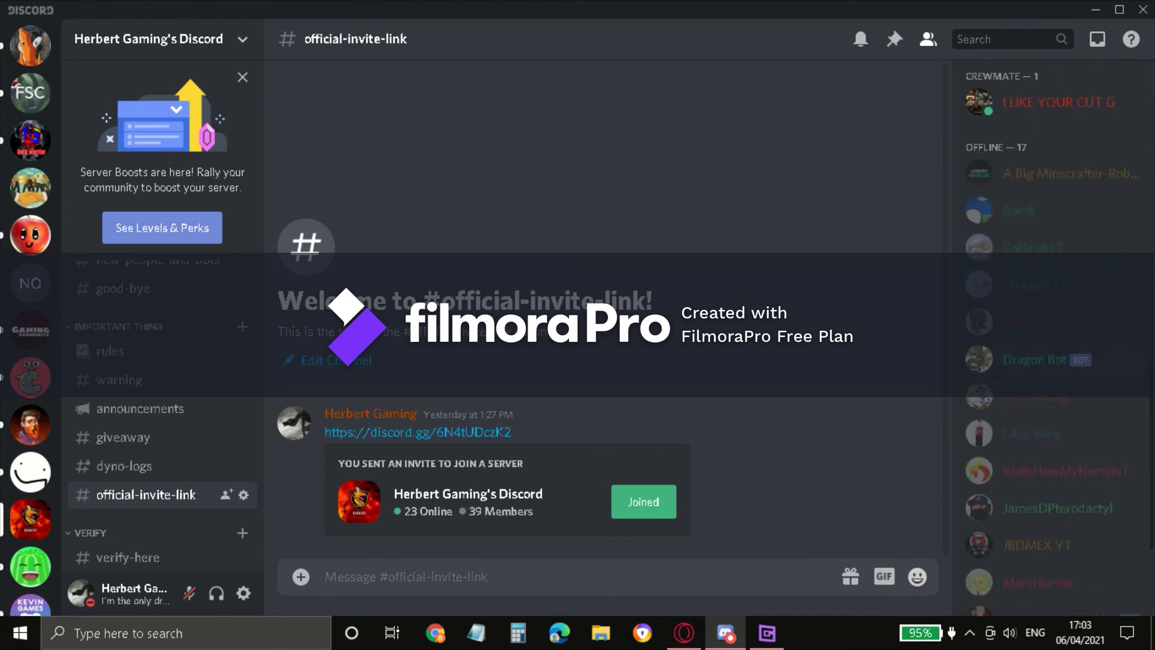
click(1034, 359)
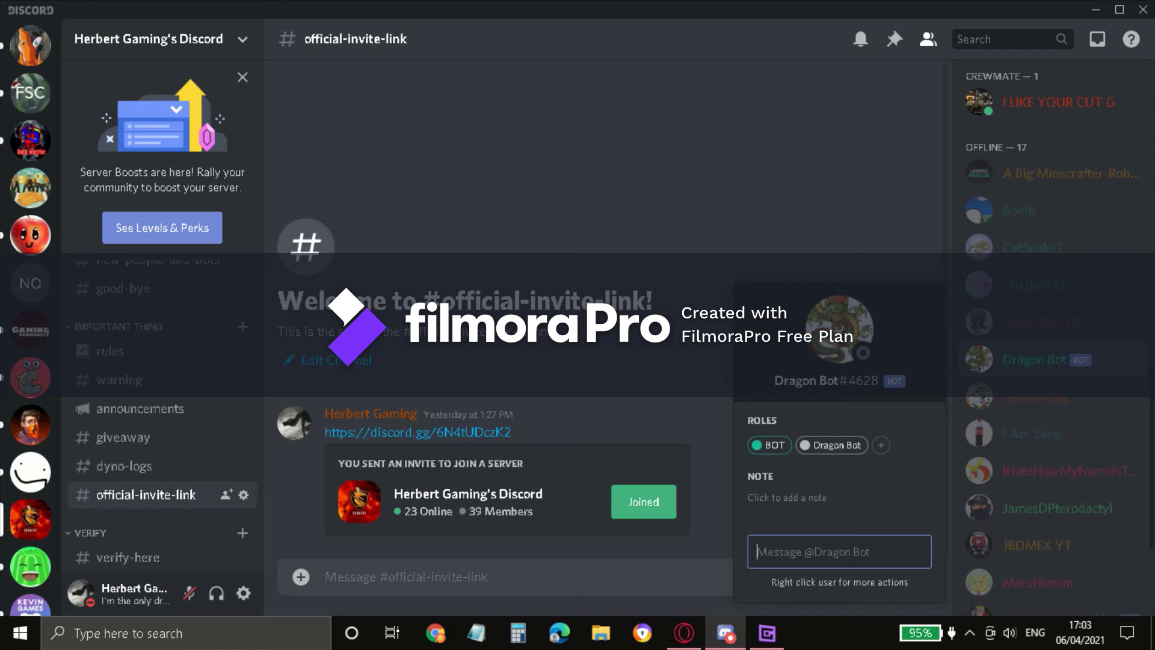
click(1023, 359)
click(684, 632)
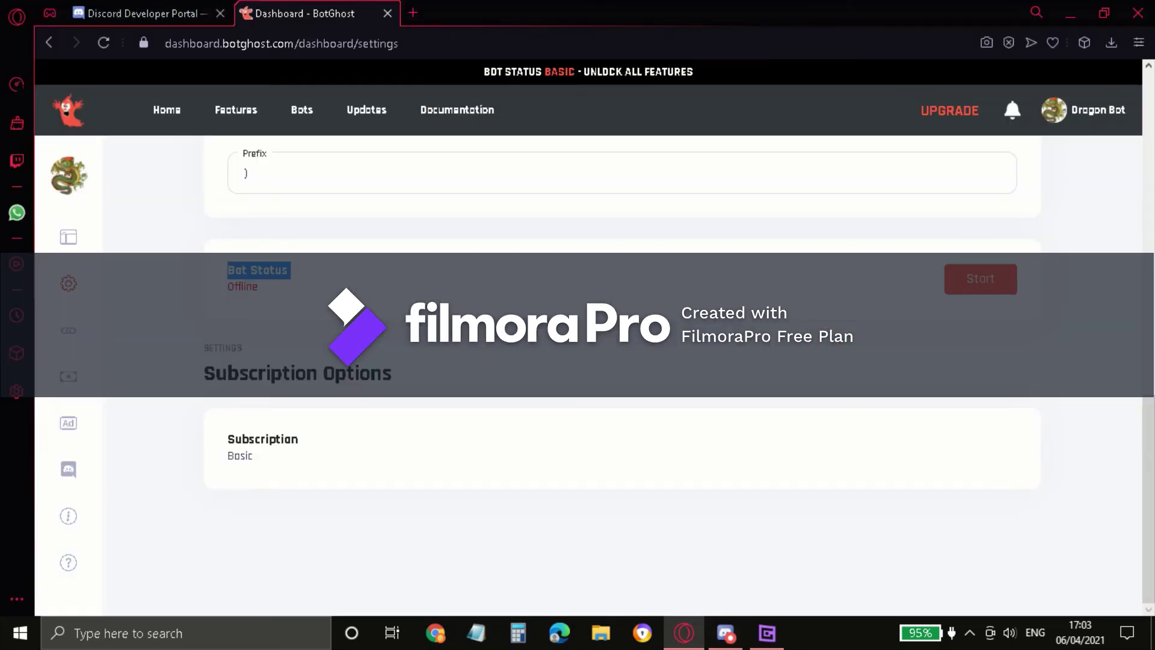
scroll(622, 360, up, 1)
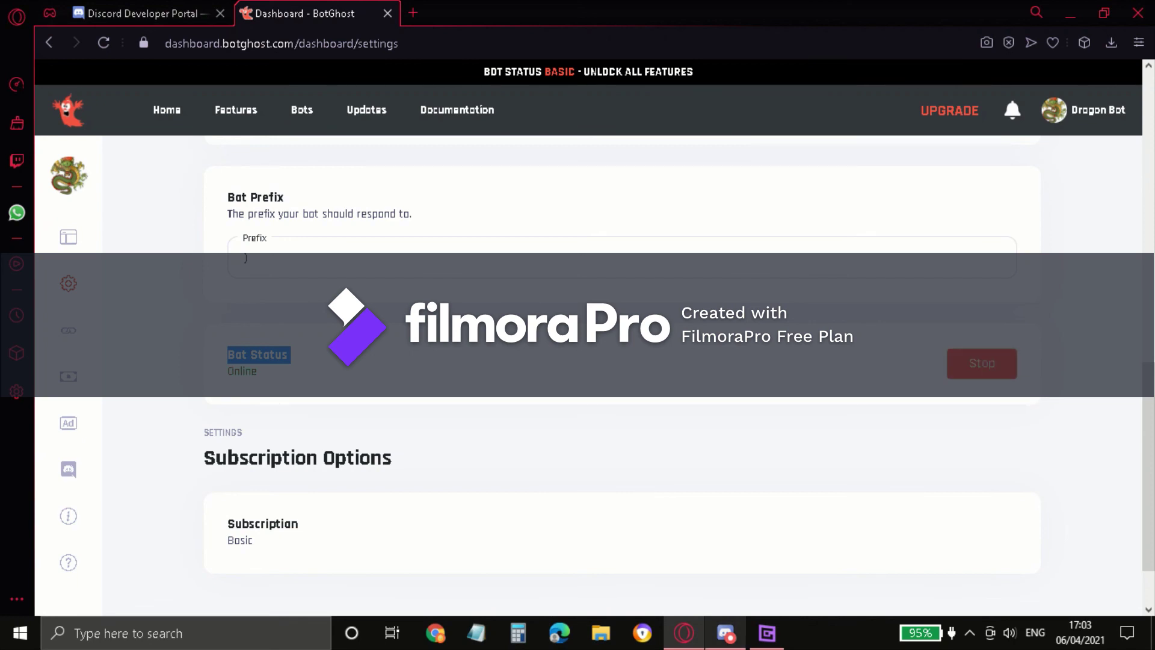
Switch to Discord to check Dragon Bot's online status in the member list, and return to the BotGhost settings in the browser.
click(725, 633)
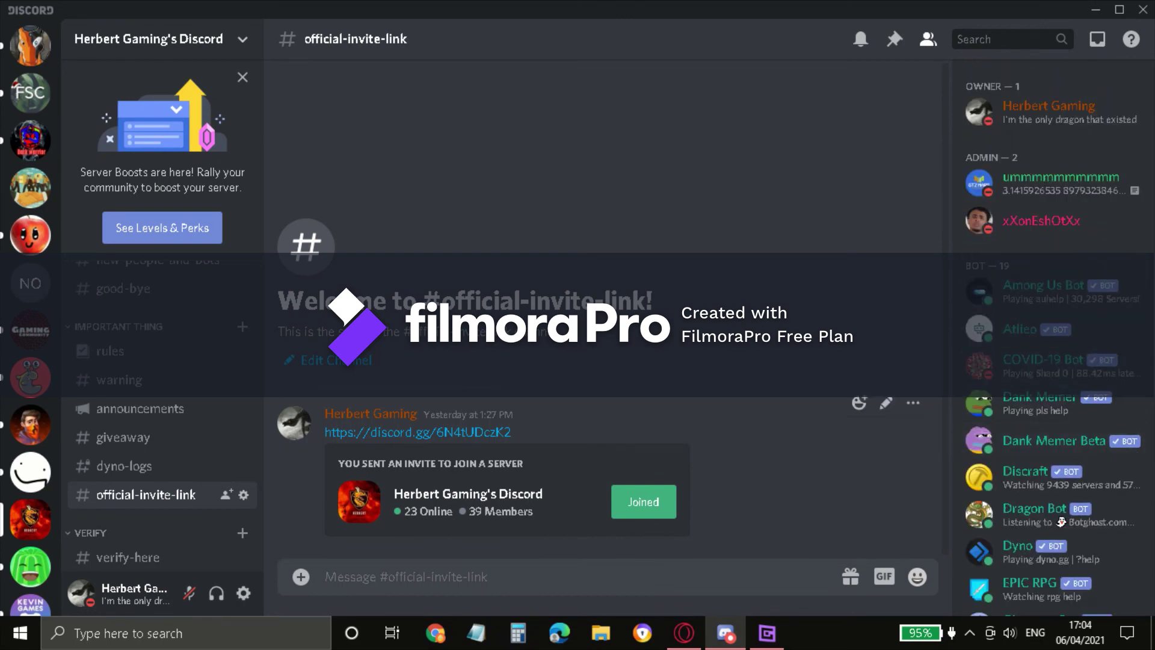
click(684, 632)
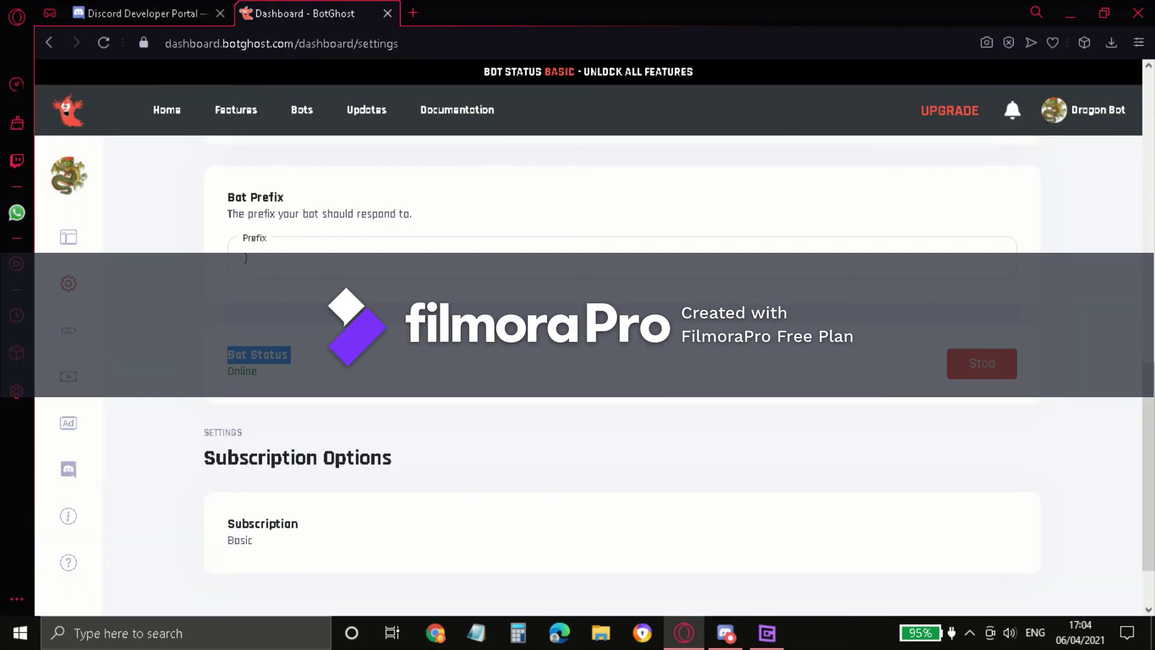
mouse_move(767, 633)
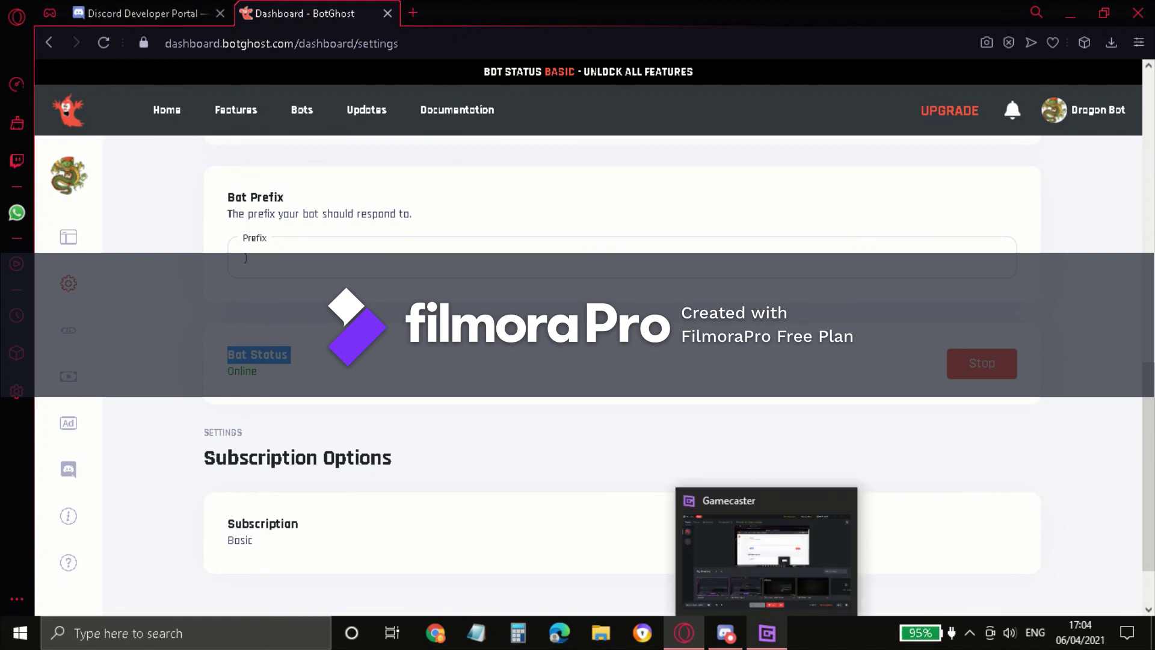